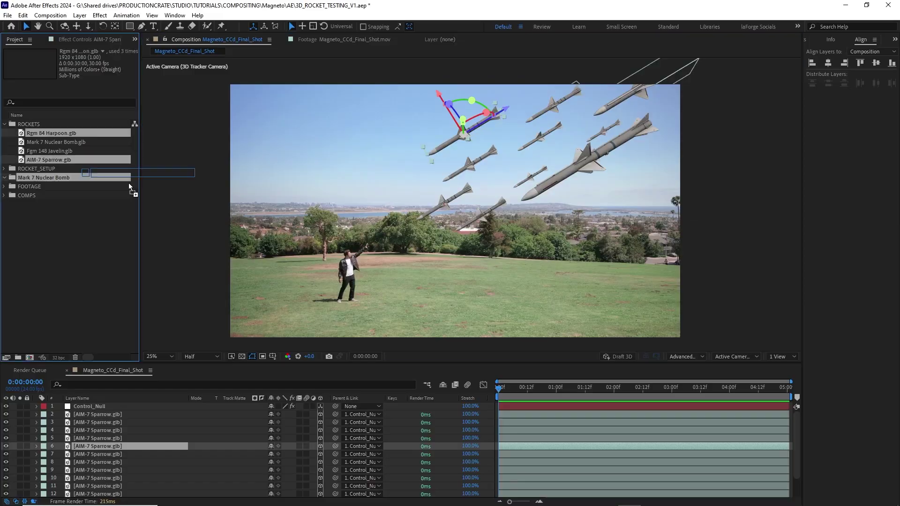
Step: Add a rocket model to the composition and reveal its Scale property
drag(50, 151, 98, 422)
click(187, 177)
key(s)
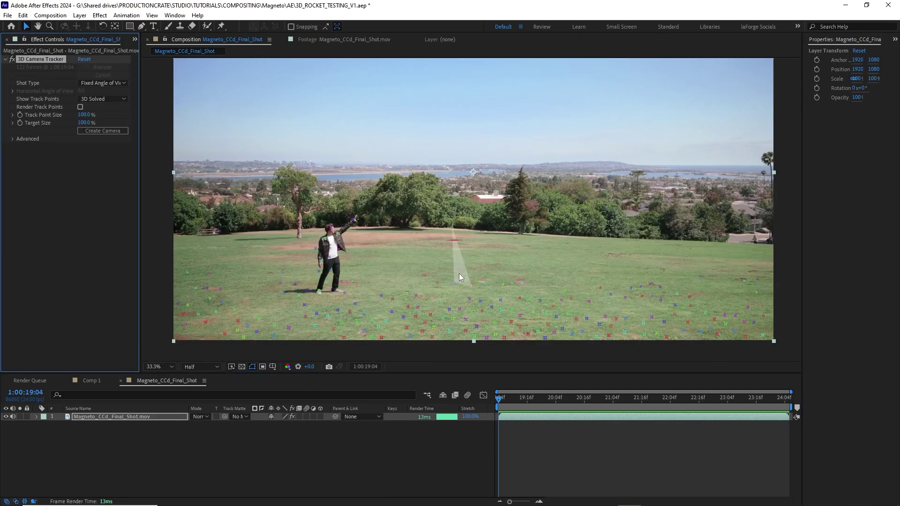
Step: Select a cluster of track points on the grass and set them as the ground plane and origin
drag(462, 233, 506, 285)
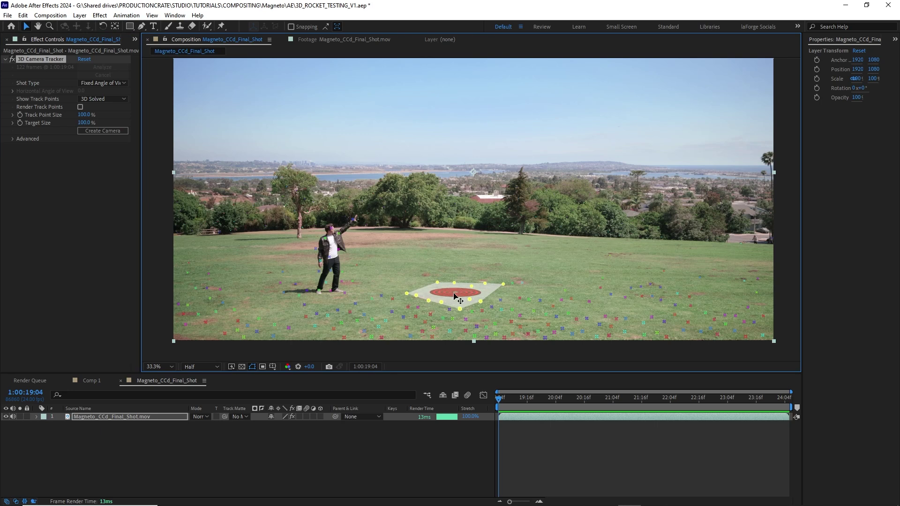
right_click(454, 293)
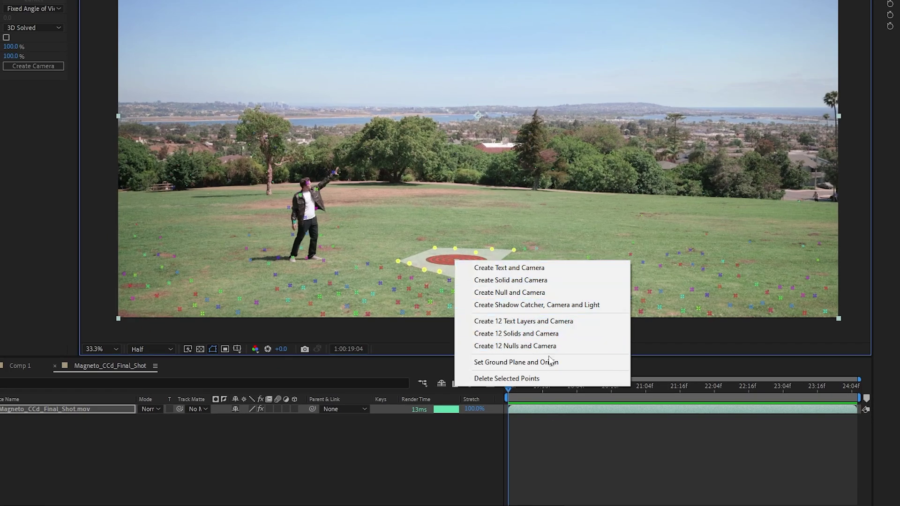
click(550, 361)
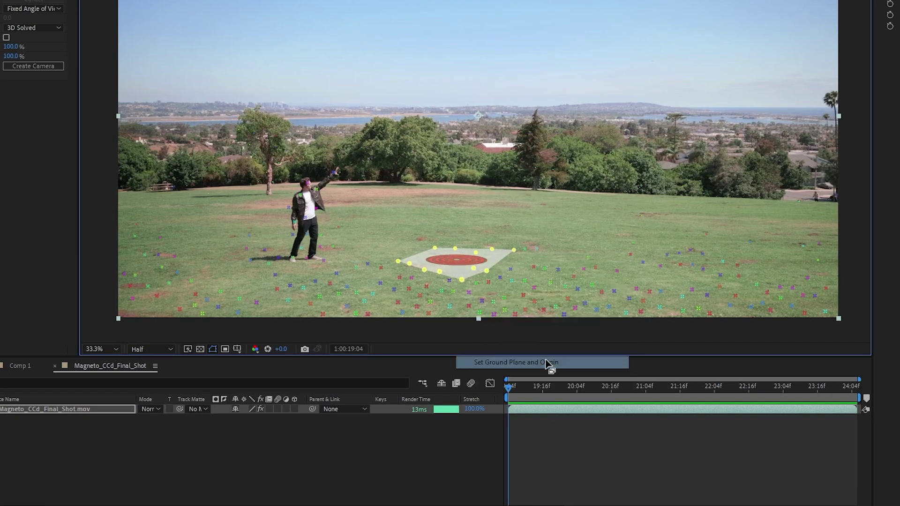
Step: Create a solid and camera from the selected ground track points, and select the track solid
right_click(461, 264)
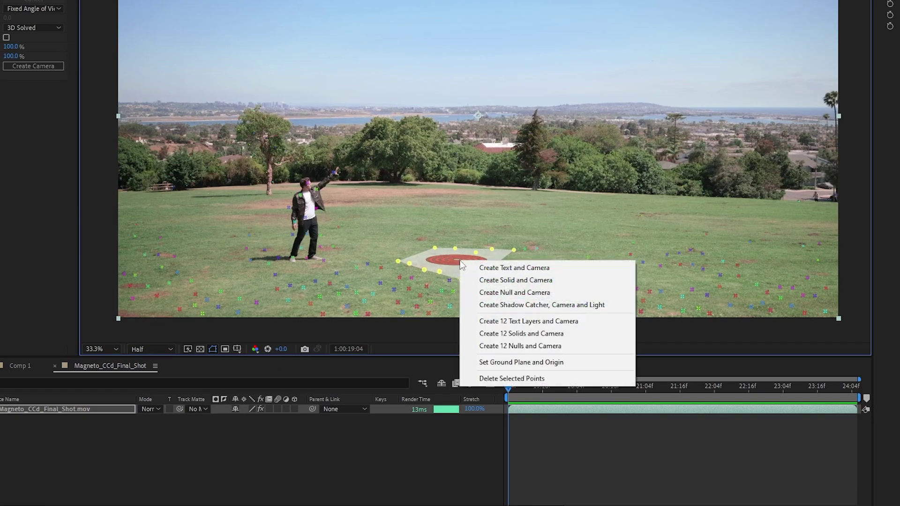
click(539, 280)
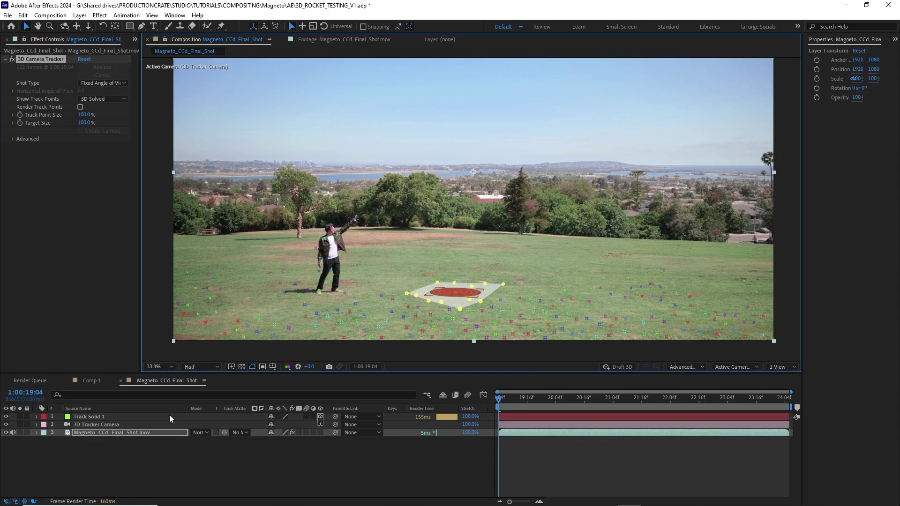
click(169, 415)
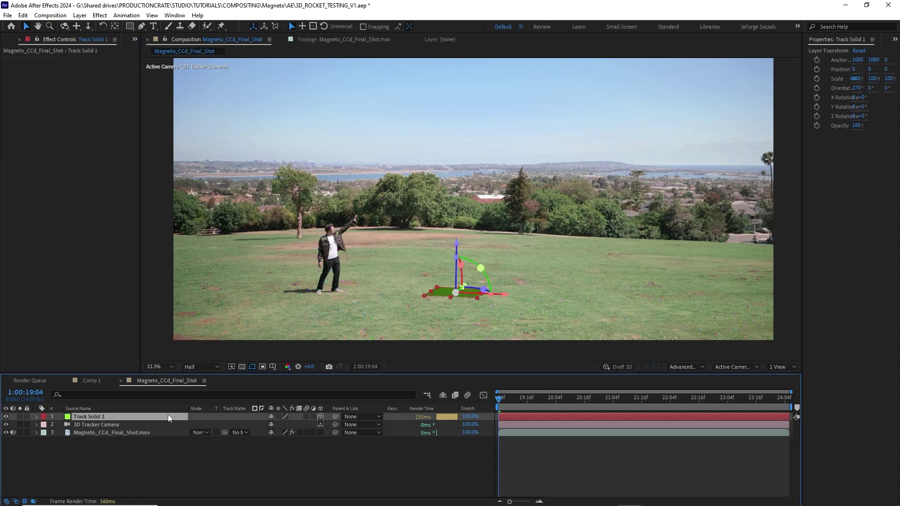
Step: Add a new orange solid, make it a 3D layer and set its position values to 0
key(ctrl+y)
key(Return)
click(320, 416)
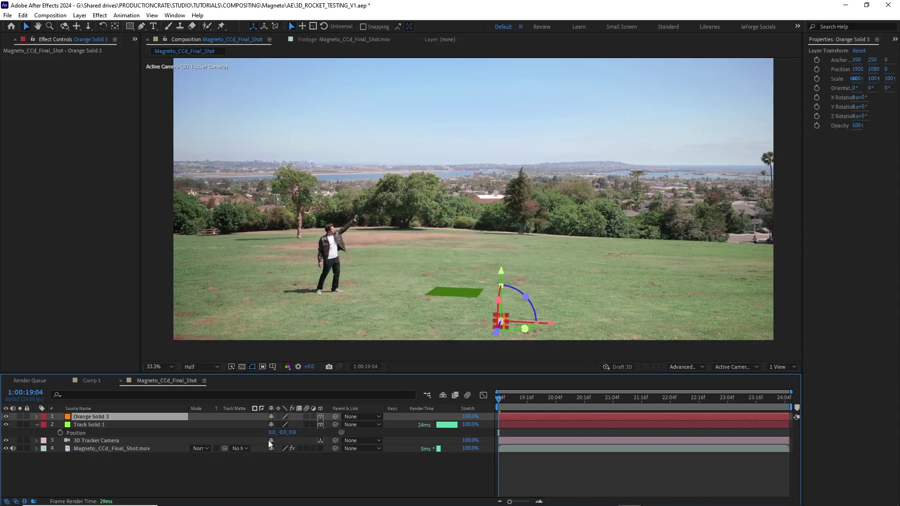
text(p)
text(0)
click(297, 425)
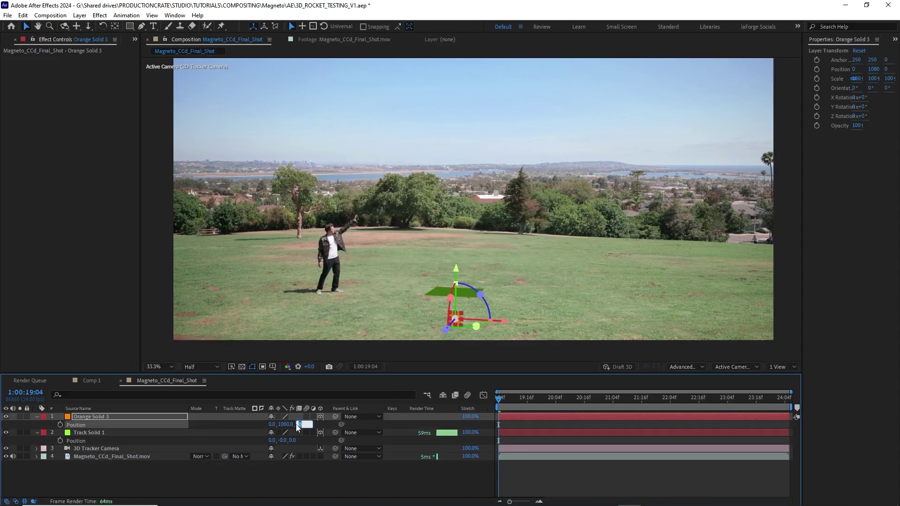
text(0)
click(288, 473)
Step: Delete the orange solid and the track solid from the composition
drag(499, 398, 476, 404)
click(91, 416)
key(Delete)
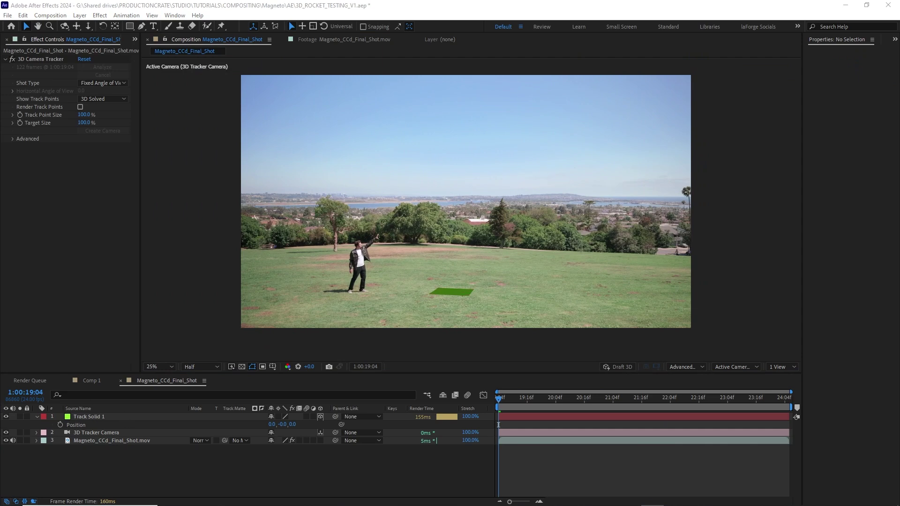
click(85, 417)
key(Delete)
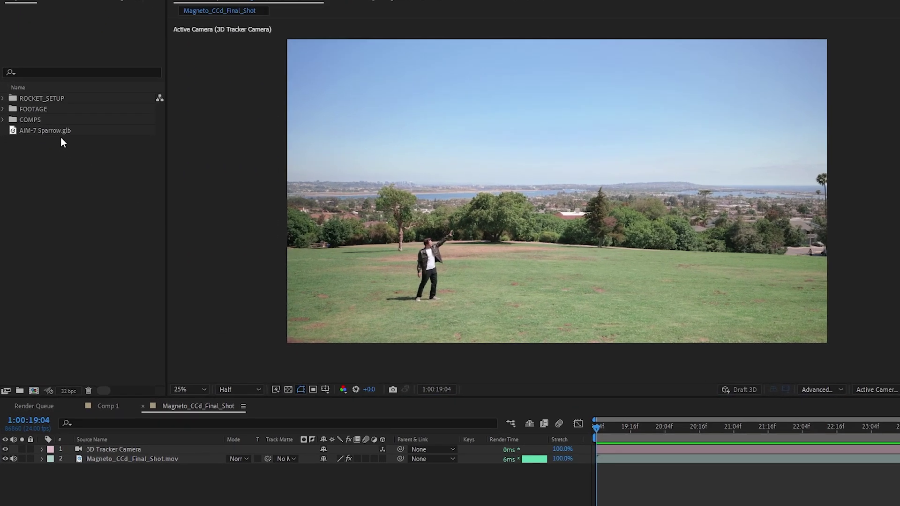
Step: Add the AIM-7 Sparrow.glb model to the composition and set its position to 0, 0, 0
drag(52, 151, 480, 175)
drag(574, 158, 623, 166)
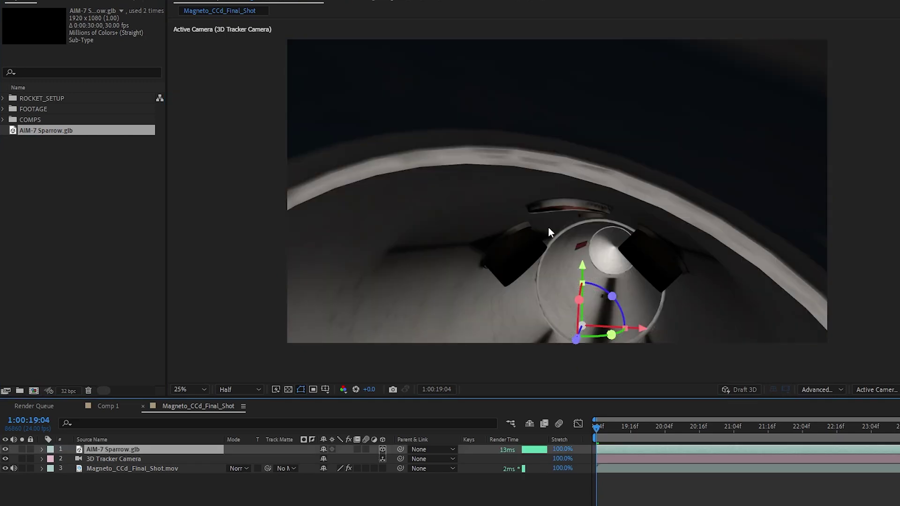
key(p)
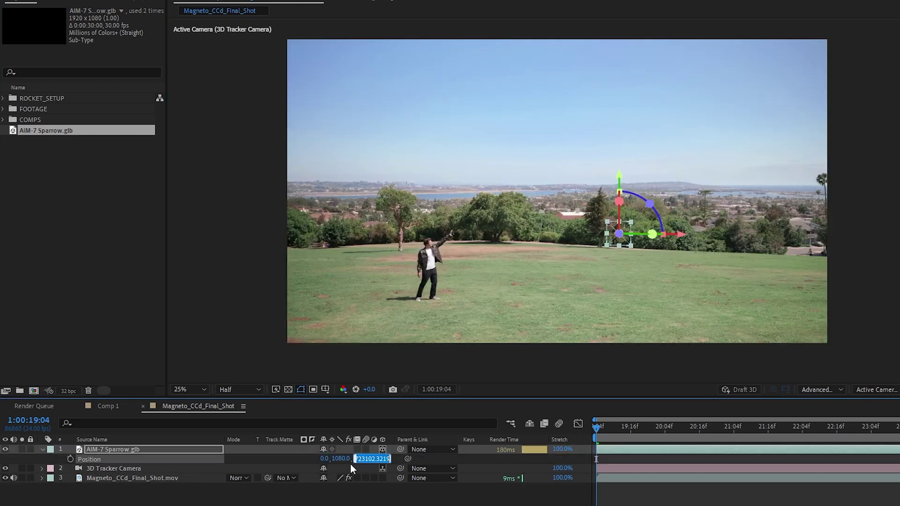
key(Return)
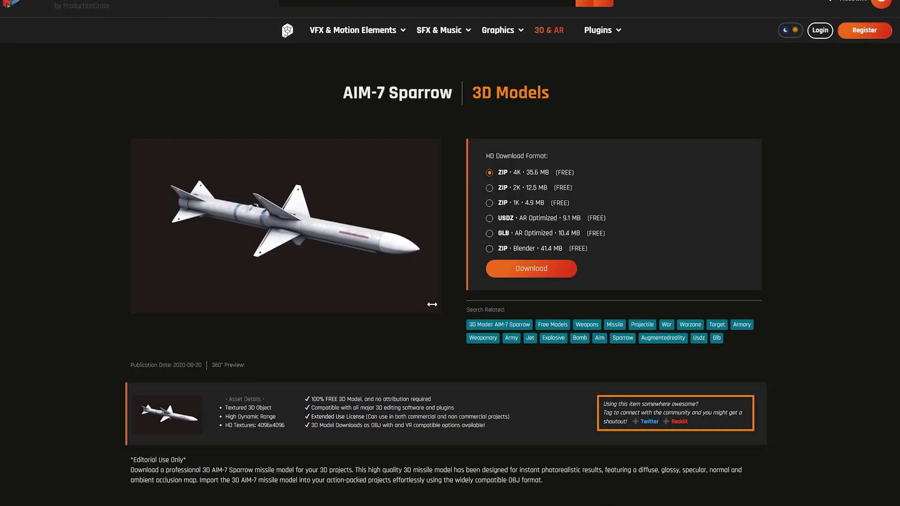
Step: Rotate the 360° preview of the AIM-7 Sparrow model on its RenderCrate page
drag(430, 305, 302, 309)
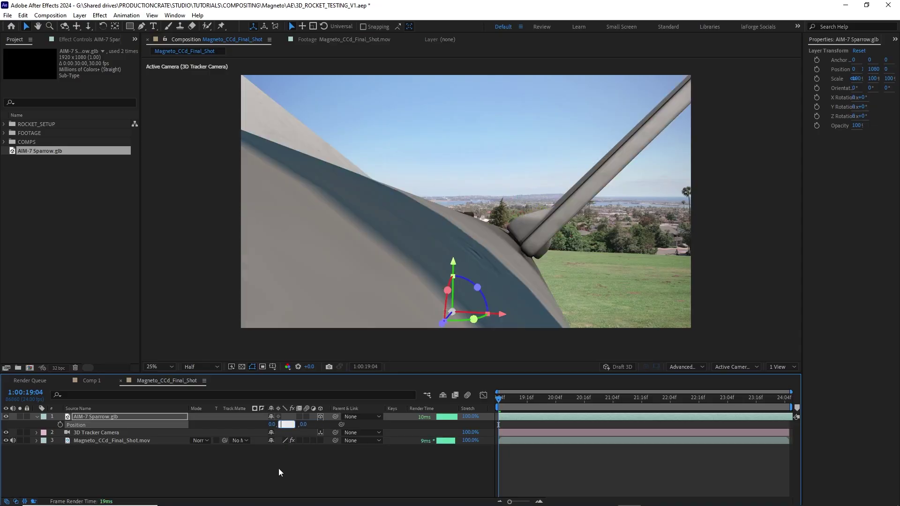
Step: Scale the AIM-7 Sparrow model down to 4% and scrub through the shot to check it
click(279, 468)
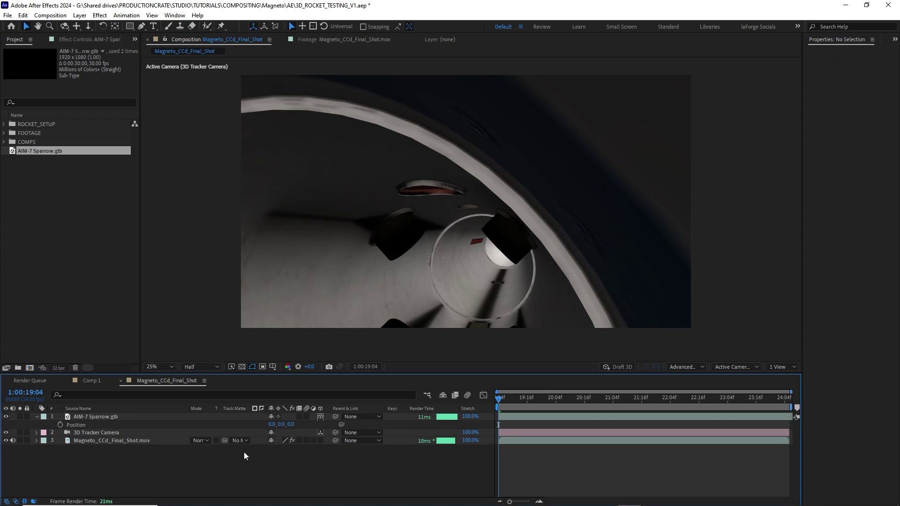
click(123, 419)
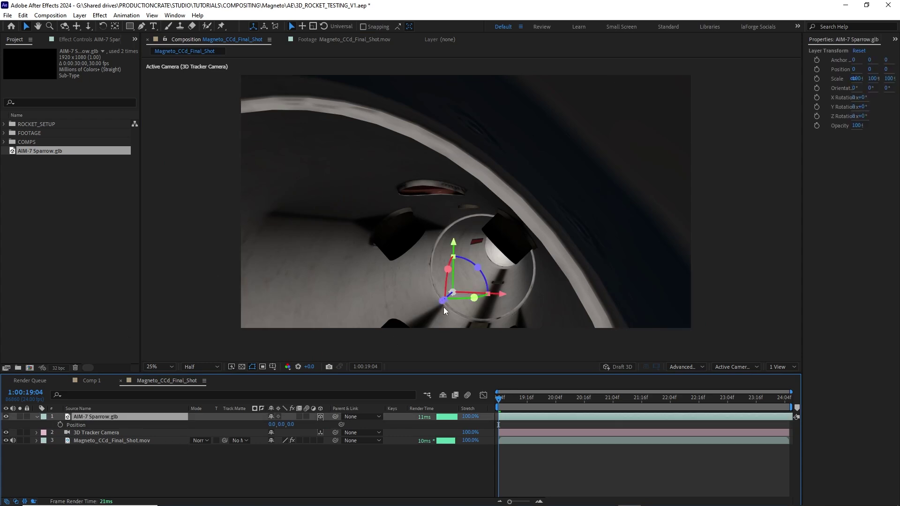
key(s)
drag(280, 424, 250, 434)
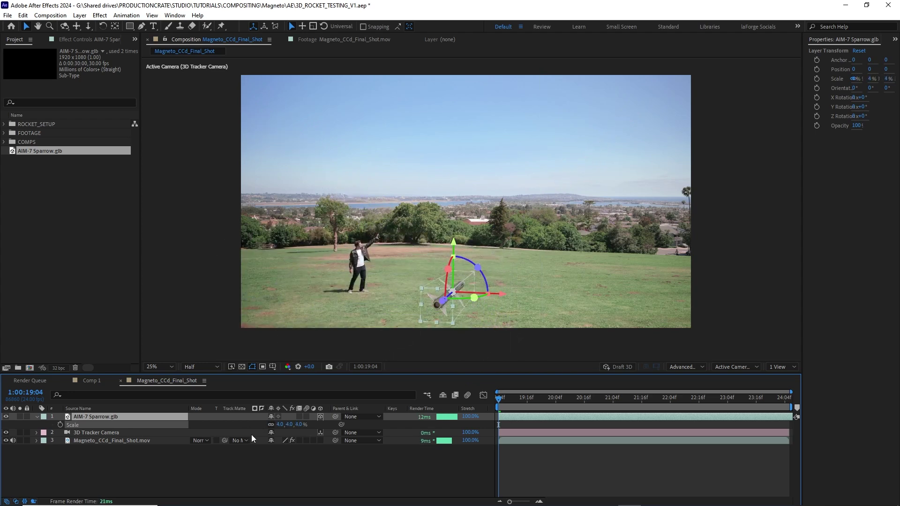
click(288, 466)
drag(519, 402, 723, 404)
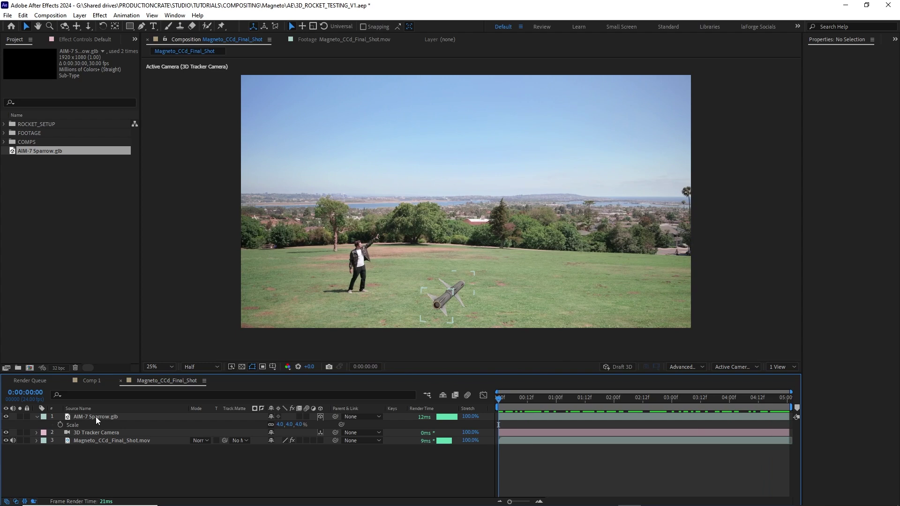
Step: Add a null object above the AIM-7 Sparrow layer and make it a 3D layer
click(96, 417)
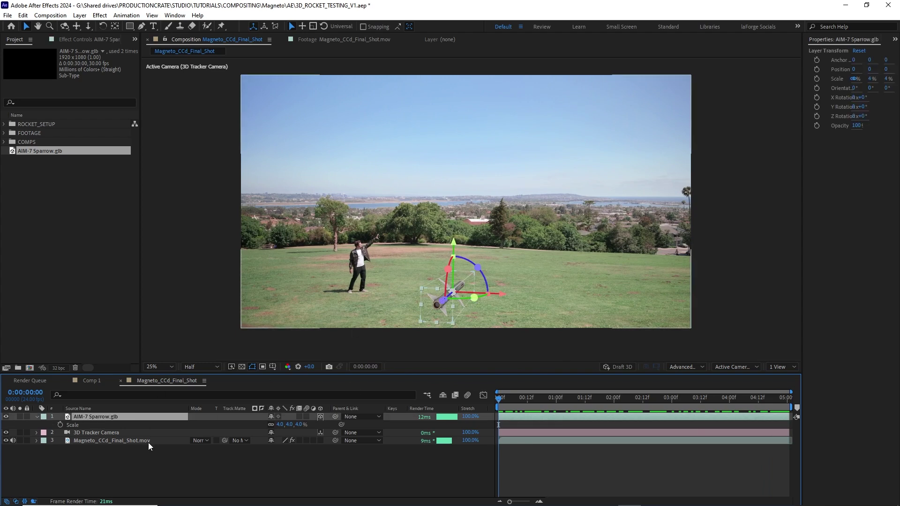
click(79, 16)
mouse_move(94, 24)
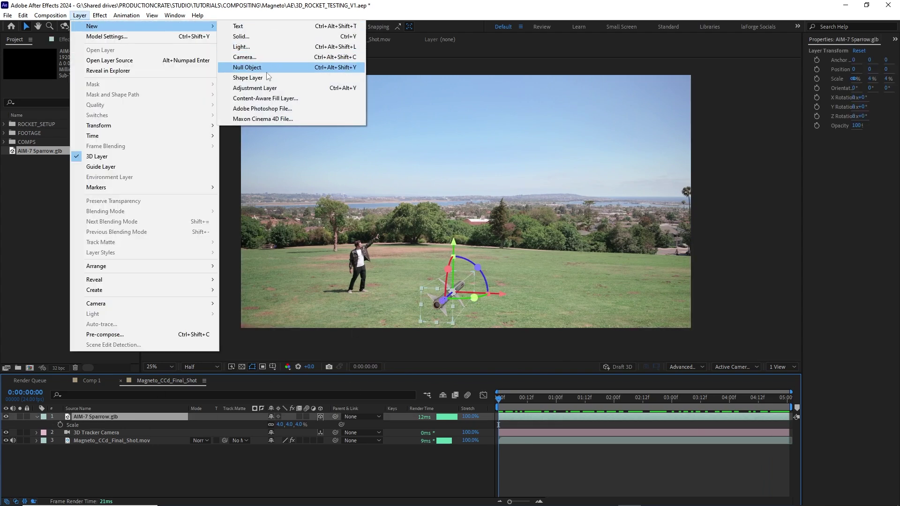
click(248, 66)
click(319, 416)
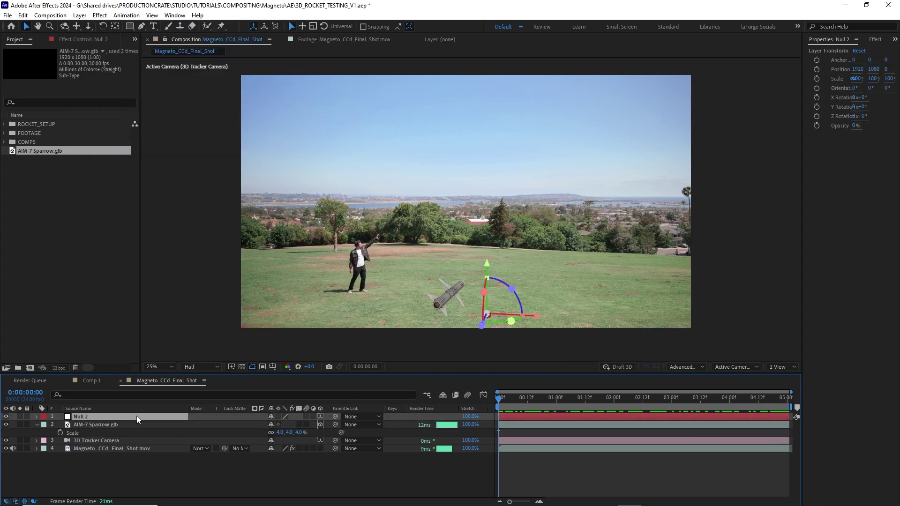
Step: Set the null object's position to 0, 0, 0
key(p)
click(279, 423)
text(0)
key(Tab)
text(0)
key(Tab)
text(0)
key(Return)
click(148, 426)
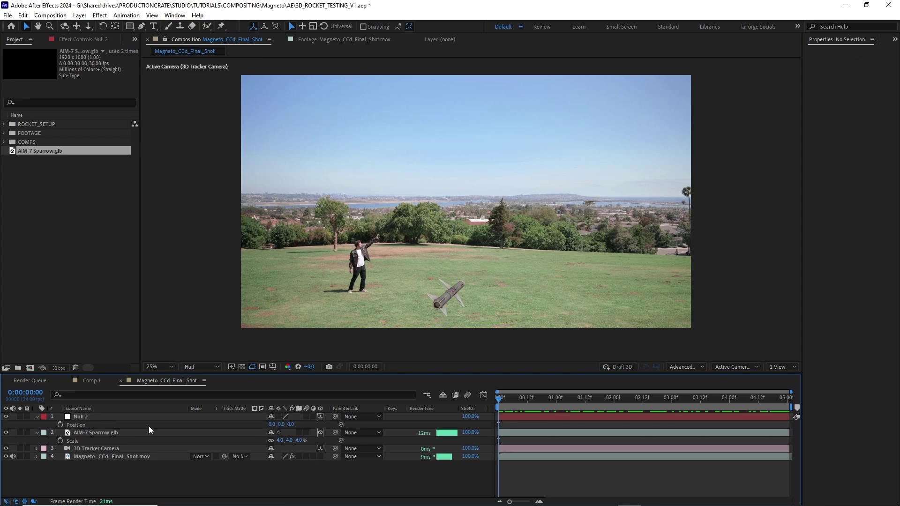
Step: Parent the AIM-7 Sparrow layer to the null and rename the null Control_Null
click(137, 417)
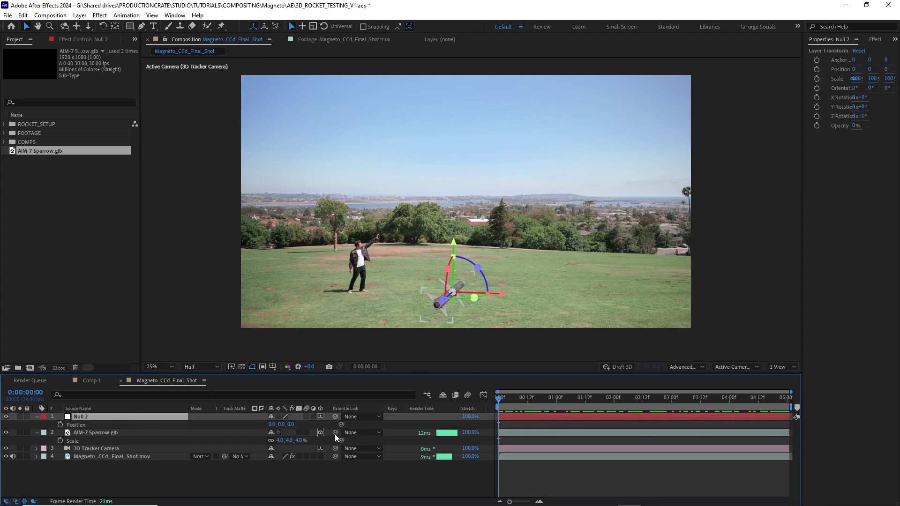
drag(334, 433, 157, 418)
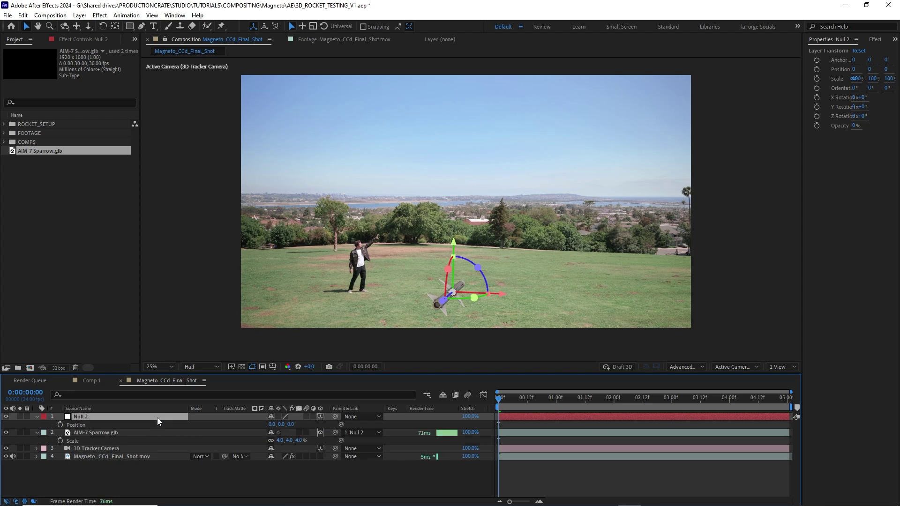
key(Return)
text(Control_)
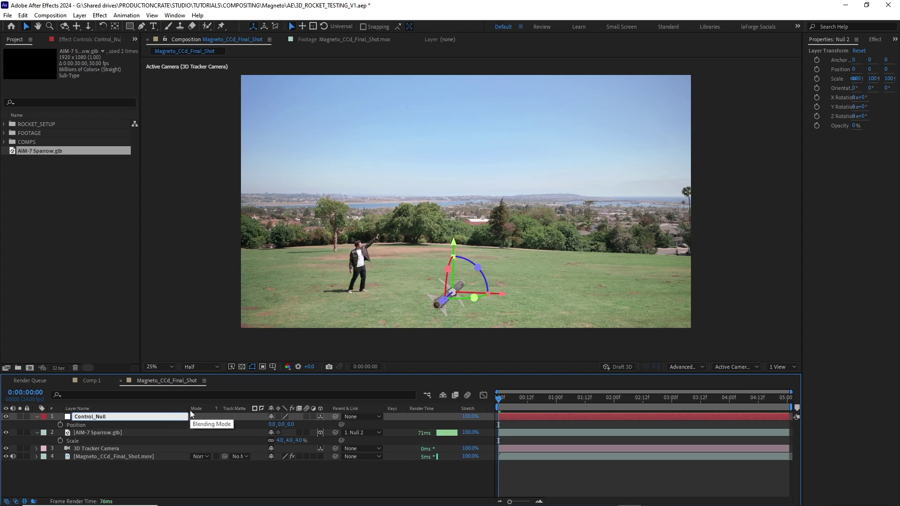
Step: Raise Control_Null to a Y position of about -552 and rotate its orientation to about 261.5°, 302.3°, 260°
drag(463, 241, 463, 146)
key(r)
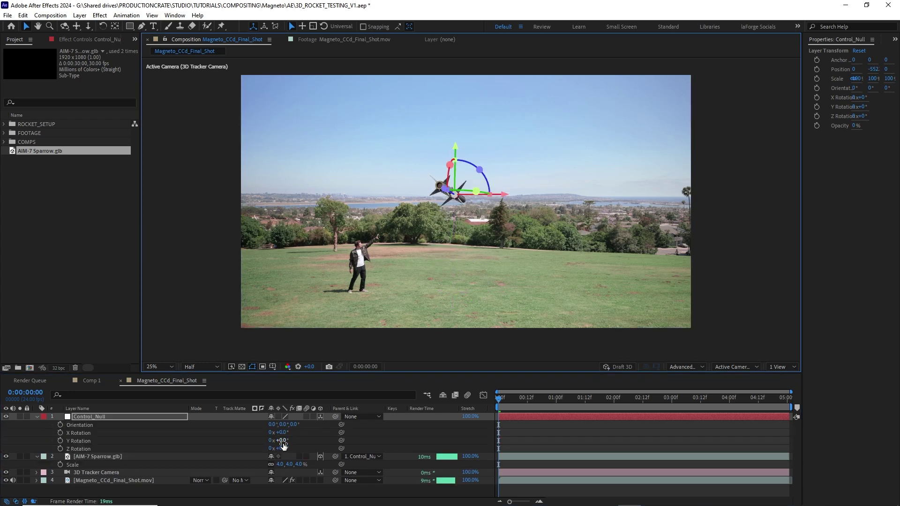
drag(476, 192, 463, 161)
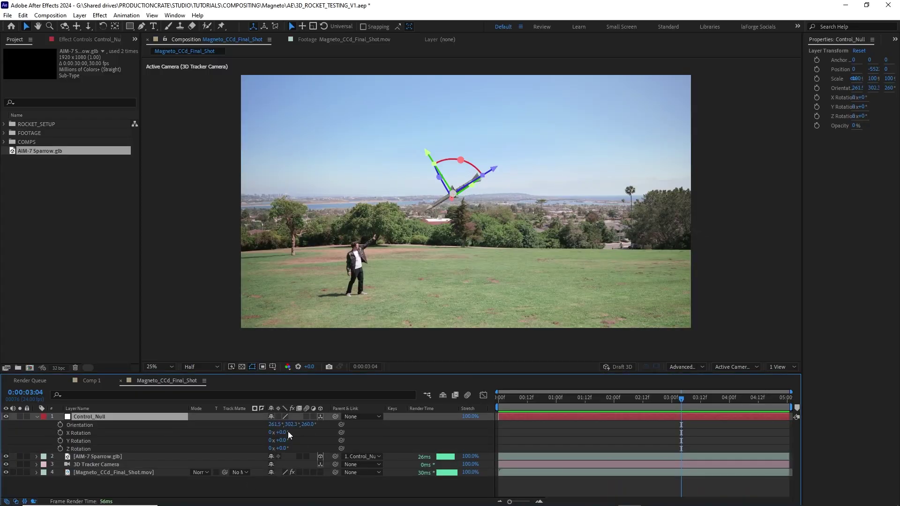
Step: Add the expression time*60 to the AIM-7 Sparrow layer's Z Rotation and preview the spin
key(r)
click(112, 425)
key(r)
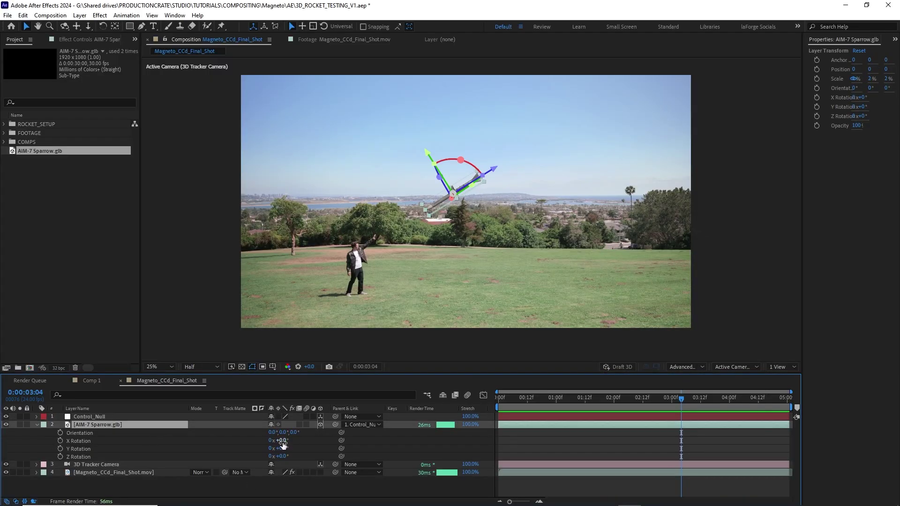
key(Home)
alt+click(60, 457)
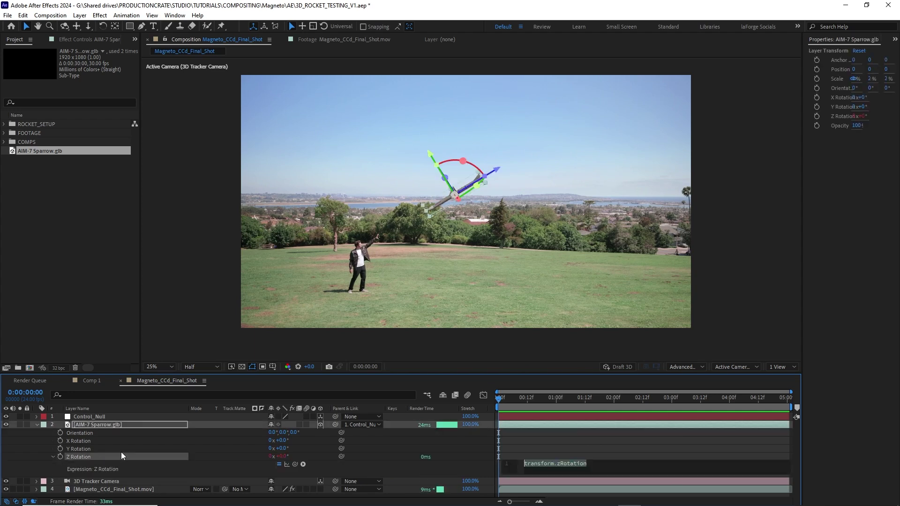
text(time)
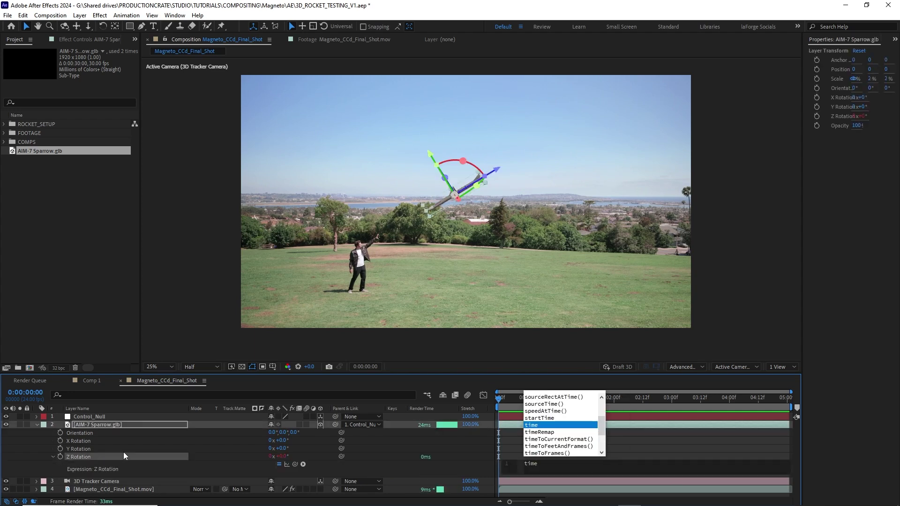
text(*60)
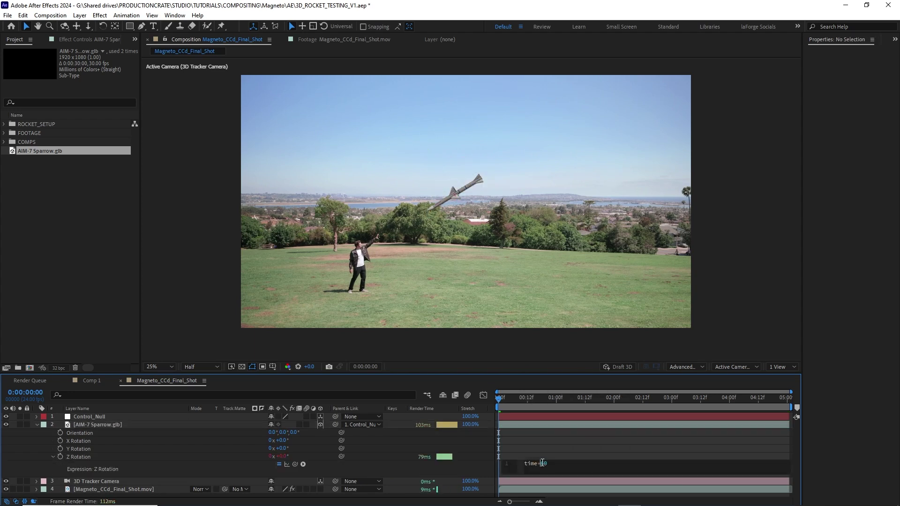
click(659, 453)
key(space)
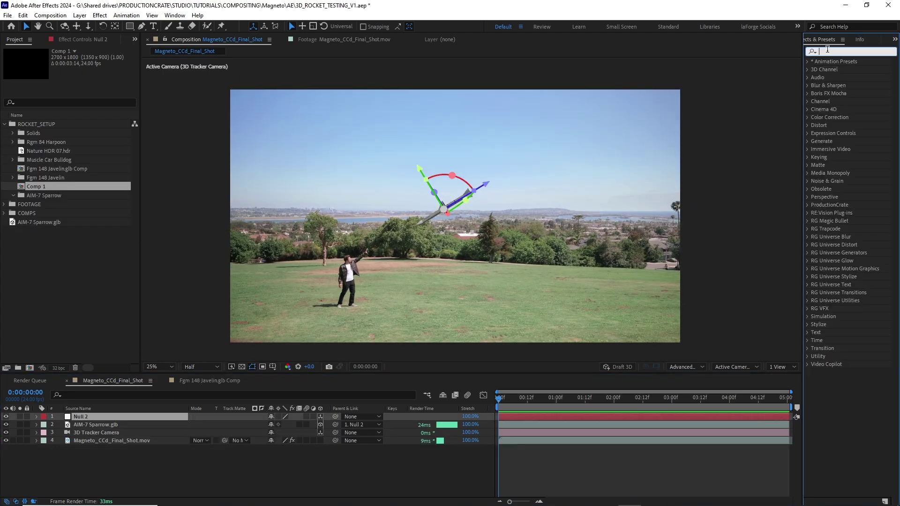
Step: Find the Slider Control effect, apply it to Control_Null and select the added effect
text(slider)
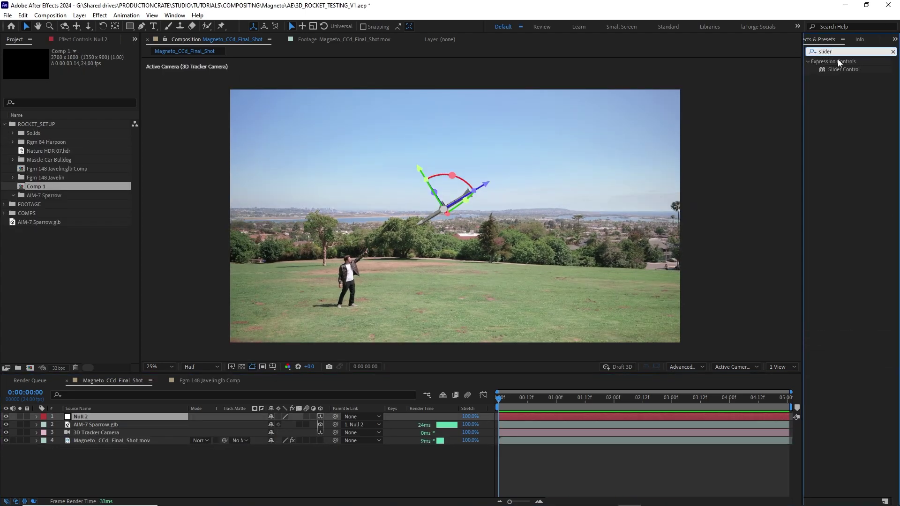
drag(314, 383, 136, 416)
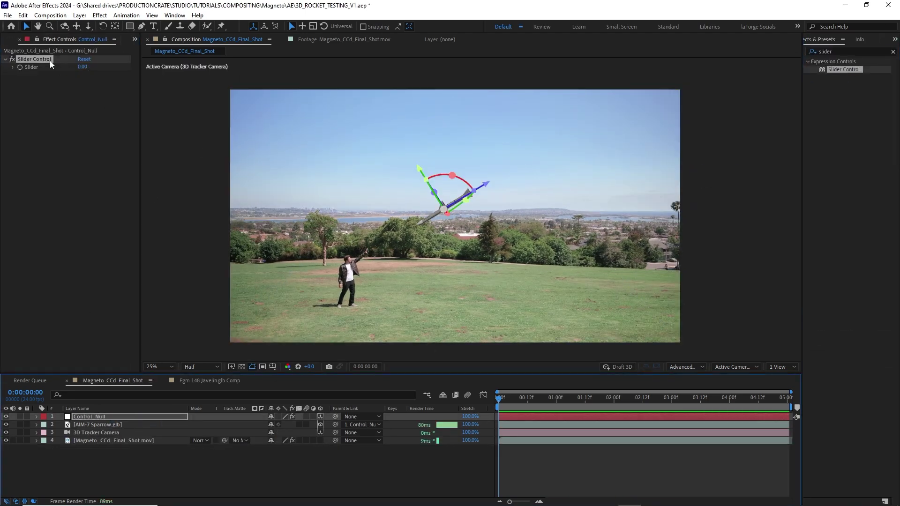
click(50, 60)
Step: Edit the AIM-7 Sparrow layer's Z Rotation expression to multiply time by the Slider Control value on Control_Null
click(102, 424)
key(r)
double_click(82, 455)
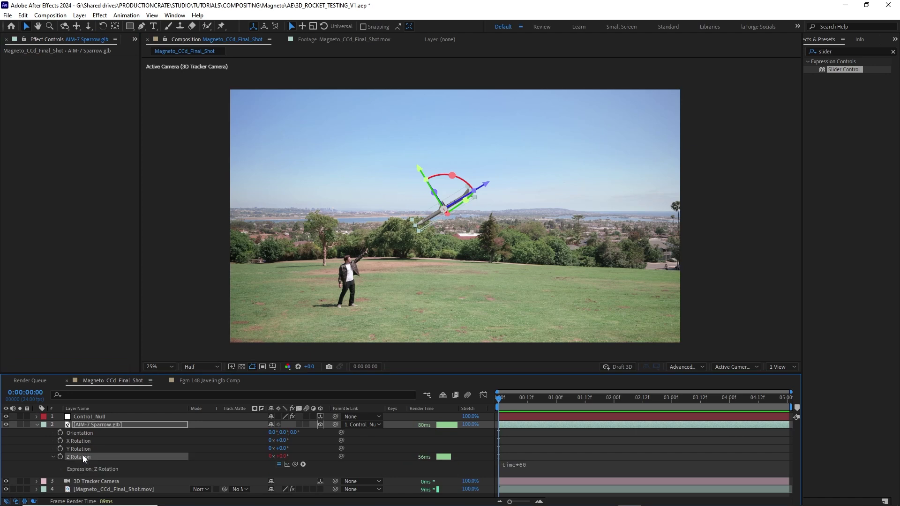
click(535, 464)
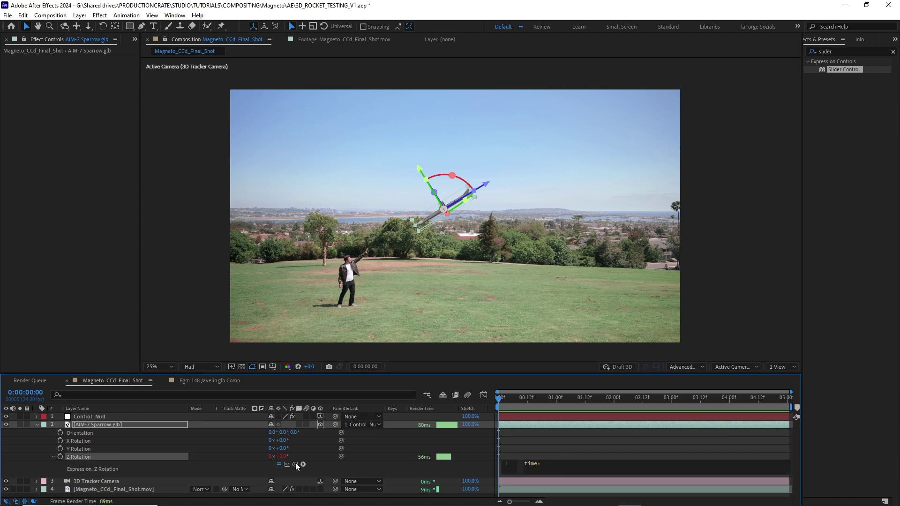
click(122, 416)
click(505, 466)
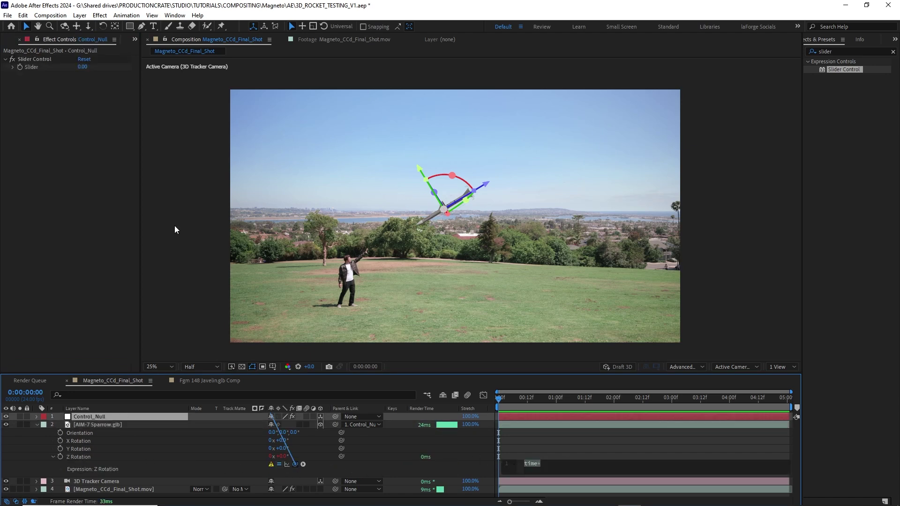
drag(174, 230, 31, 66)
click(716, 451)
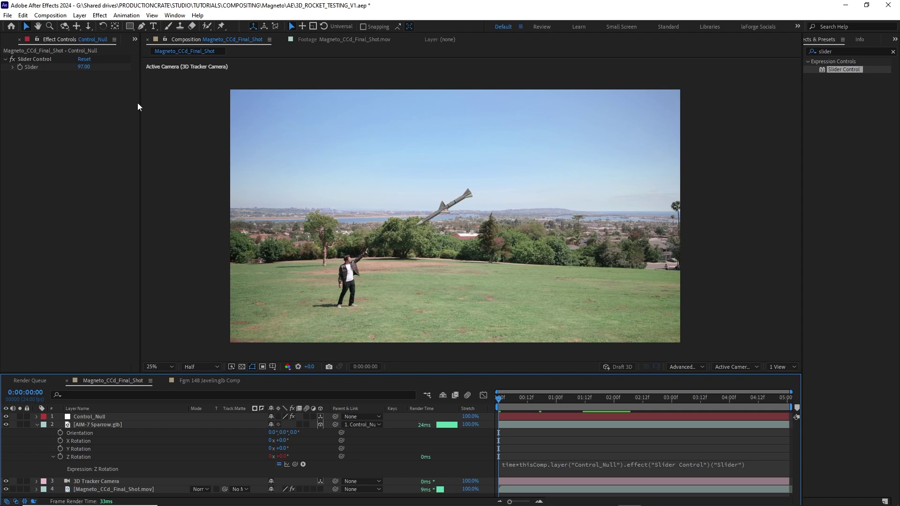
Step: Set Control_Null's slider to about -71 and preview the rocket's spin
click(38, 59)
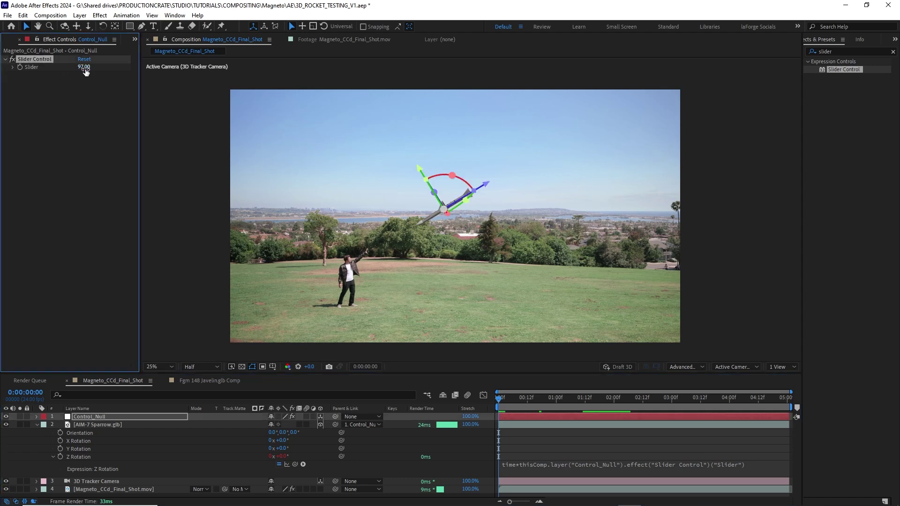
drag(84, 66, 163, 67)
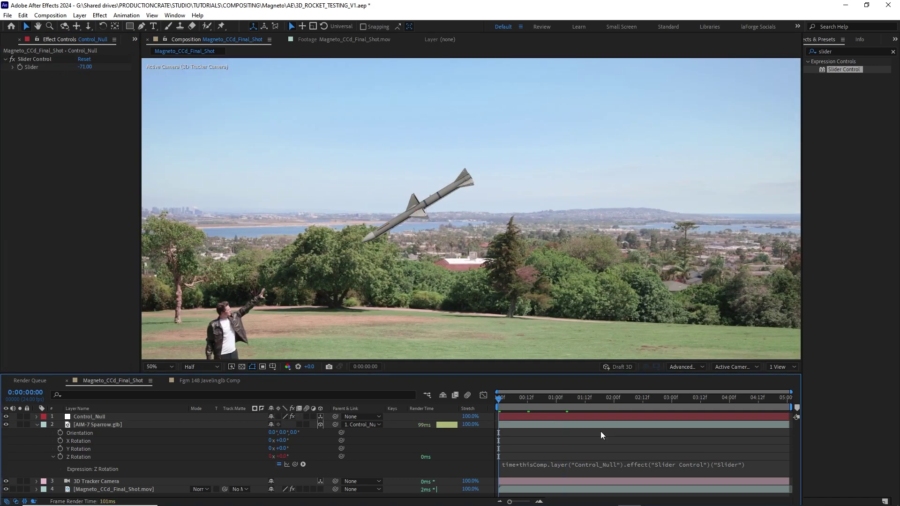
key(space)
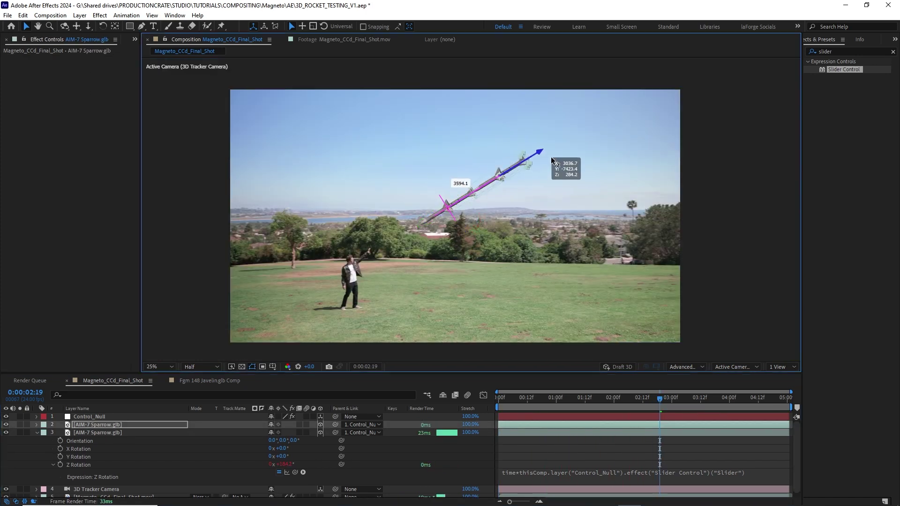
Step: Duplicate the AIM-7 Sparrow layer several times and spread the copies through the sky at different positions
key(ctrl+d)
drag(515, 201, 540, 231)
mouse_move(520, 168)
mouse_down()
mouse_move(540, 140)
mouse_move(519, 177)
mouse_up()
key(ctrl+d)
drag(542, 227, 495, 156)
key(ctrl+d)
drag(505, 94, 526, 84)
drag(513, 146, 488, 143)
click(207, 167)
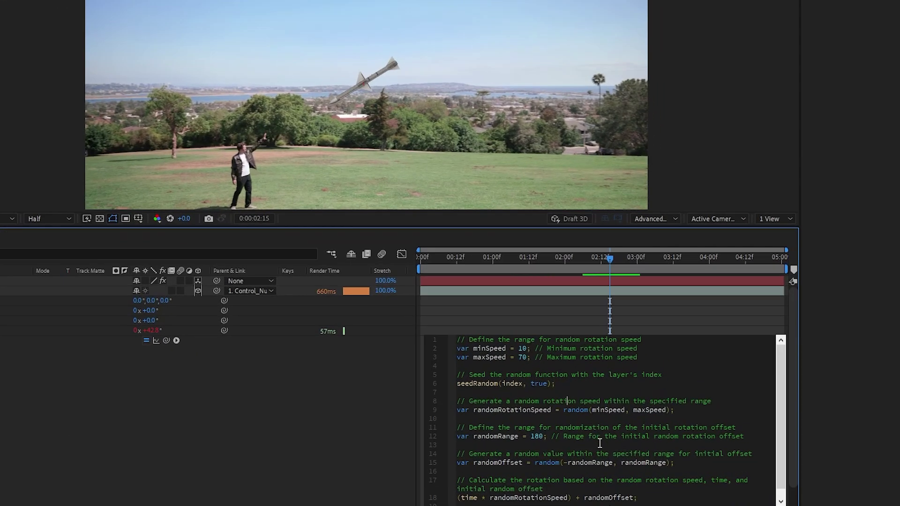
Step: Review and commit the random Z Rotation expression with minSpeed 10, maxSpeed 70 and randomRange 180
mouse_move(781, 392)
mouse_down()
mouse_move(775, 415)
mouse_move(774, 382)
mouse_move(779, 404)
mouse_up()
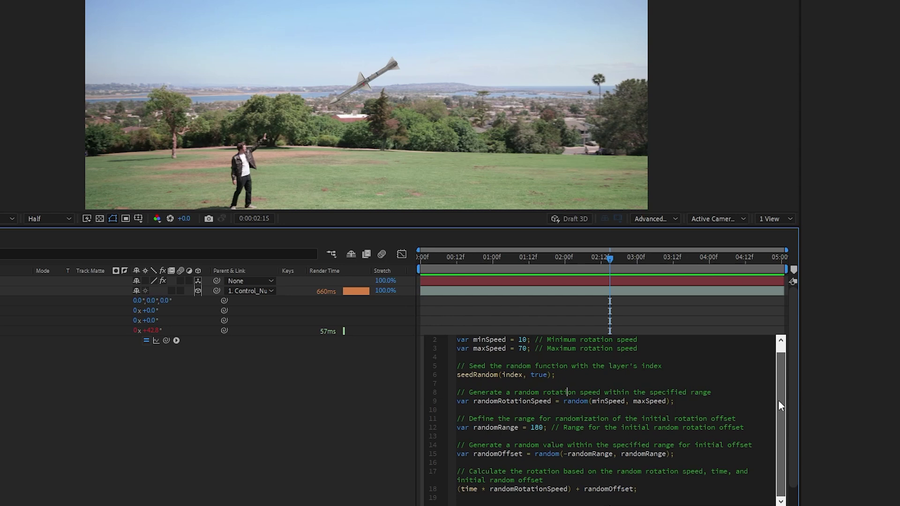
drag(778, 401, 781, 379)
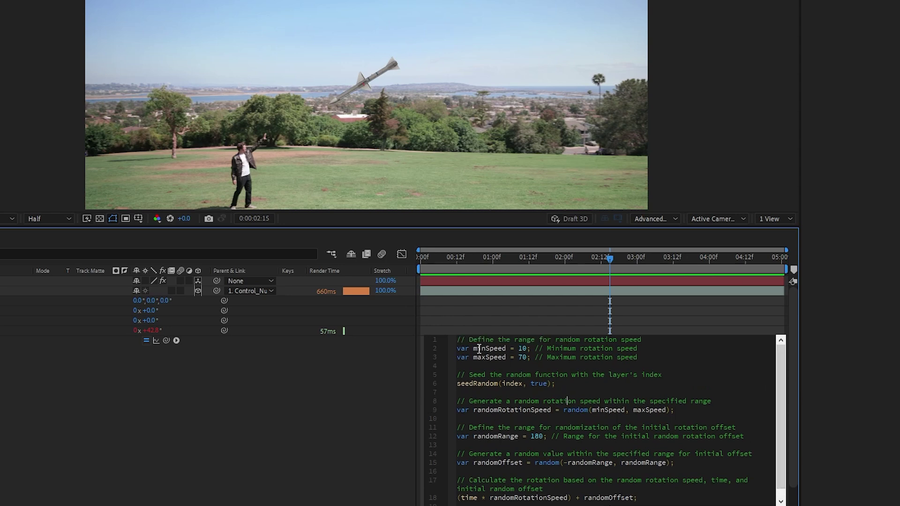
key(KP_Enter)
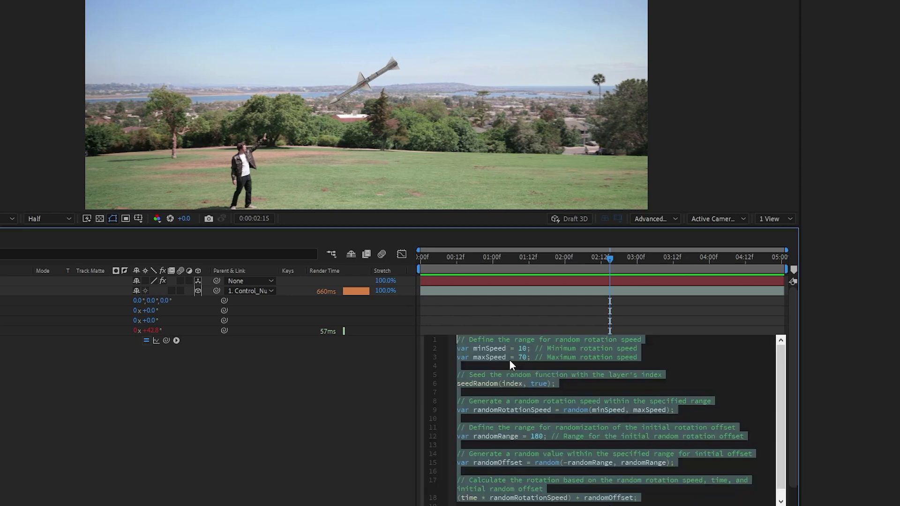
click(246, 423)
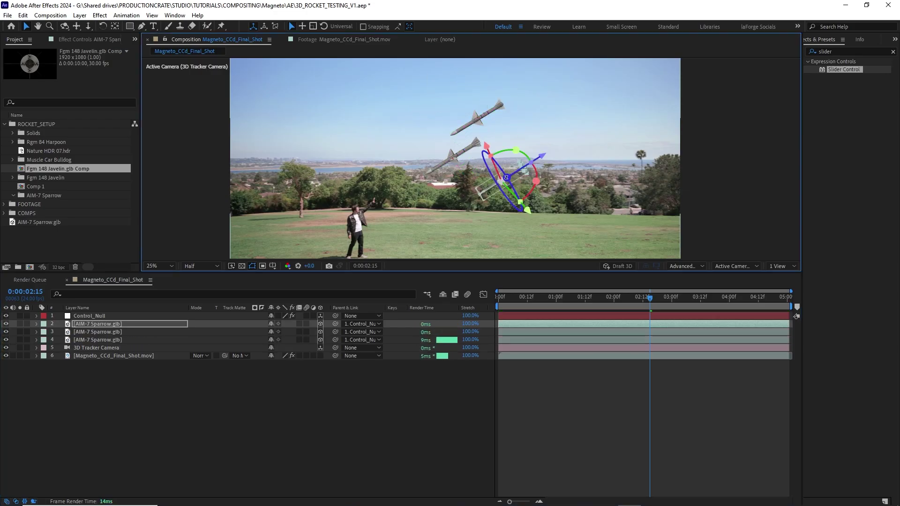
Step: Duplicate the AIM-7 Sparrow repeatedly to build up to eight rockets, placing the copies at varied heights and depths in the sky
drag(598, 157, 595, 107)
key(ctrl+d)
click(442, 164)
key(ctrl+d)
drag(468, 154, 502, 92)
key(ctrl+d)
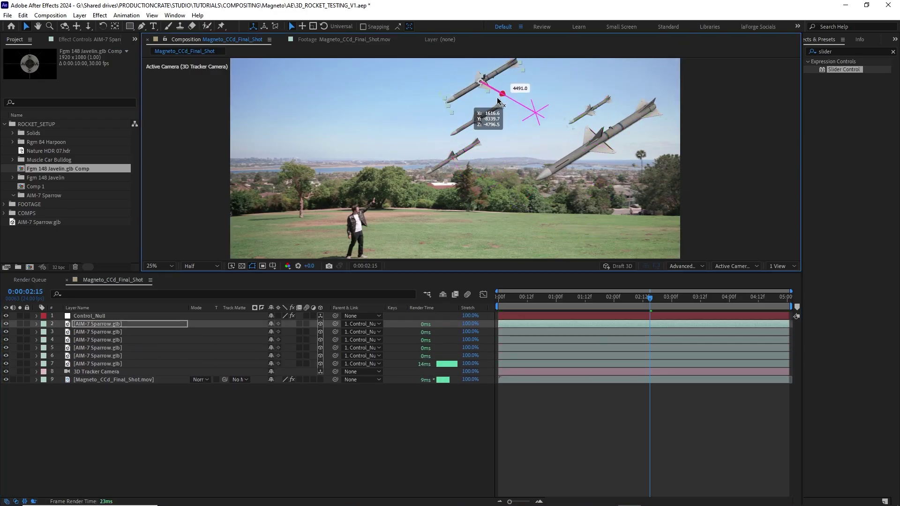
key(ctrl+d)
Step: Add more AIM-7 Sparrow copies, filling the gaps higher in the sky and beside the rockets just above the trees
key(ctrl+d)
drag(482, 169, 538, 174)
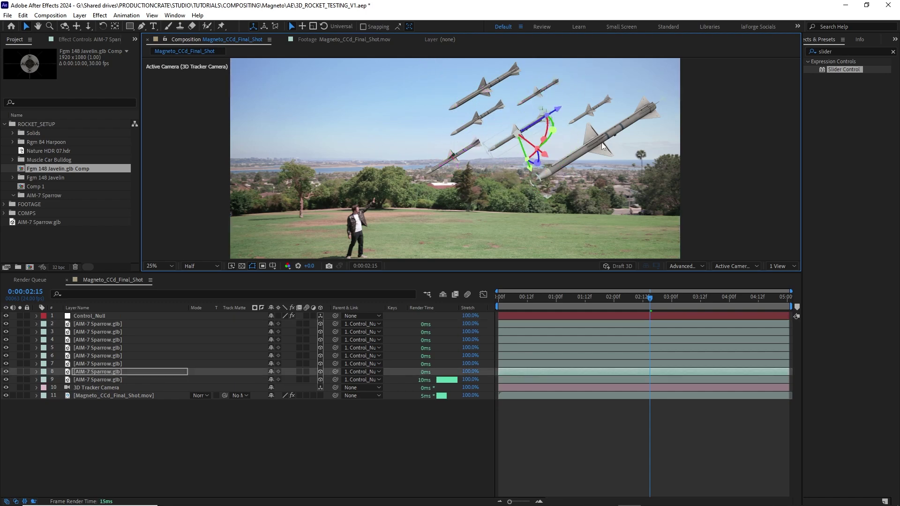
key(ctrl+d)
drag(600, 142, 547, 60)
click(485, 87)
click(478, 118)
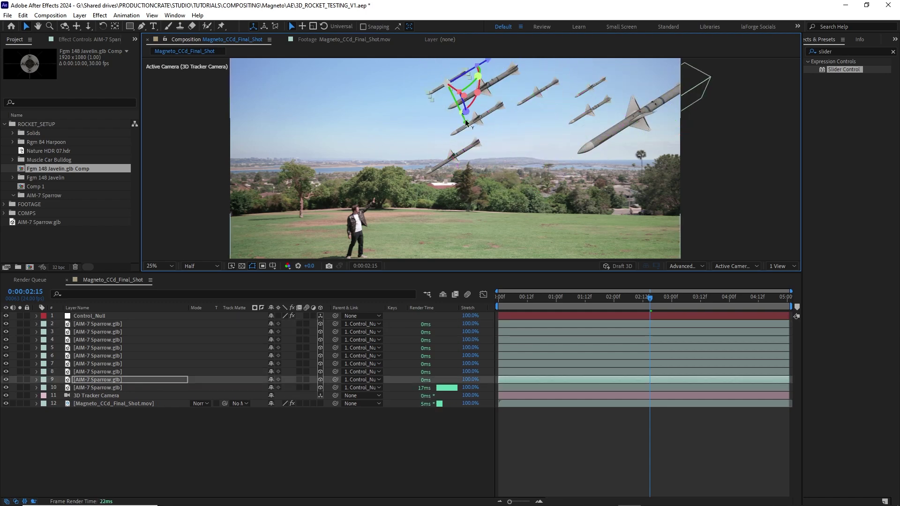
click(486, 87)
key(ctrl+d)
drag(454, 77, 414, 136)
click(538, 92)
key(ctrl+d)
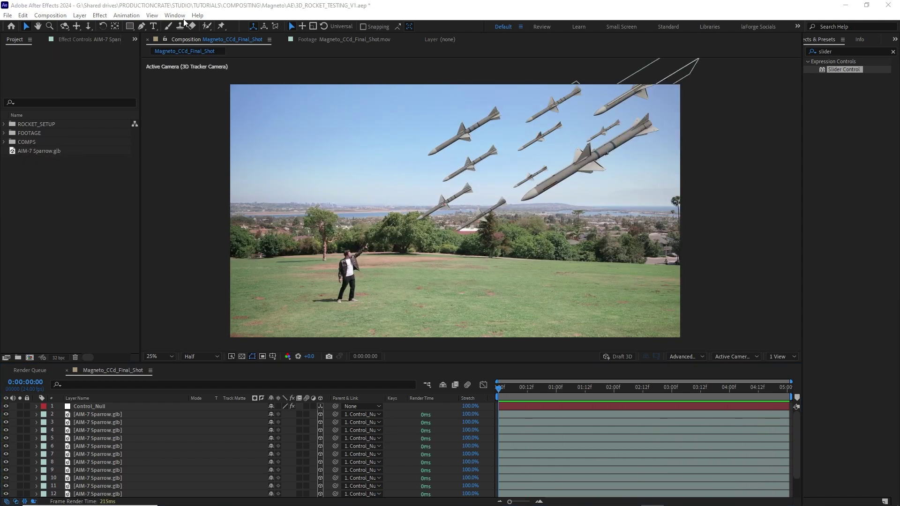
Step: Open the RenderCrate extension and show the Weapons category of its Models library
click(174, 15)
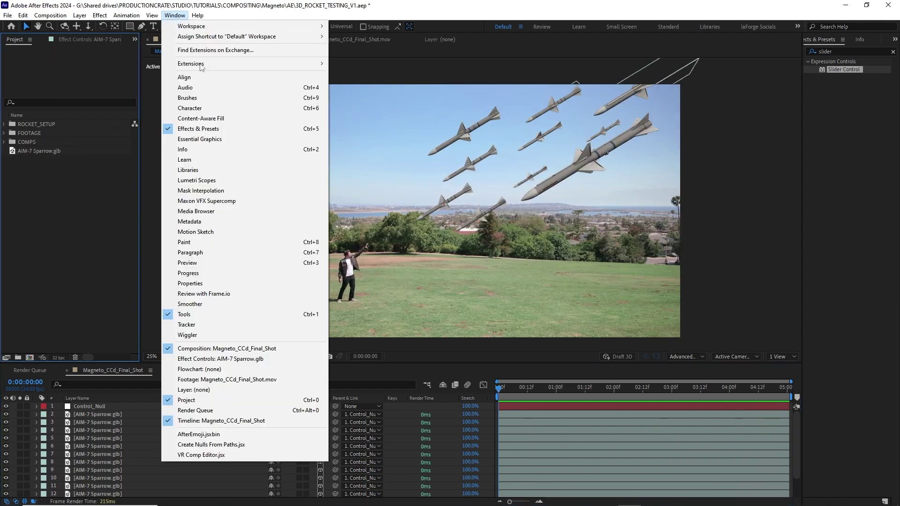
mouse_move(202, 64)
click(370, 208)
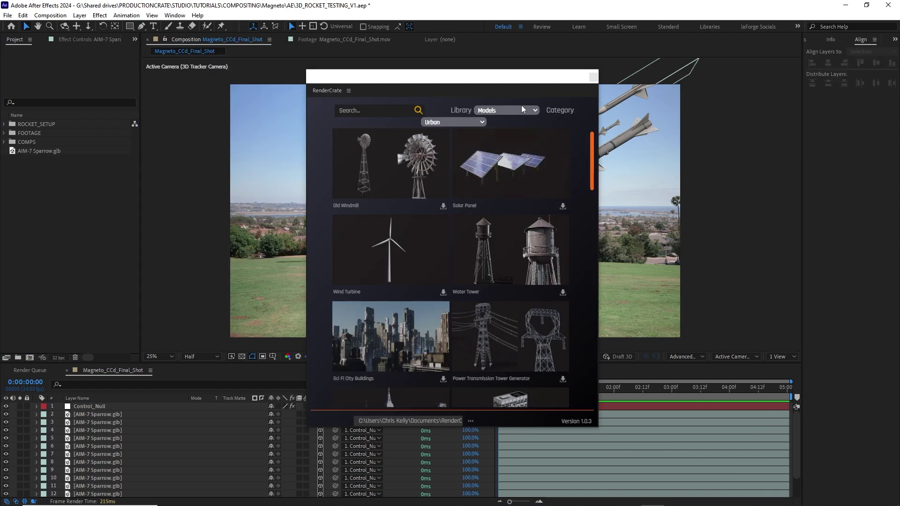
click(463, 122)
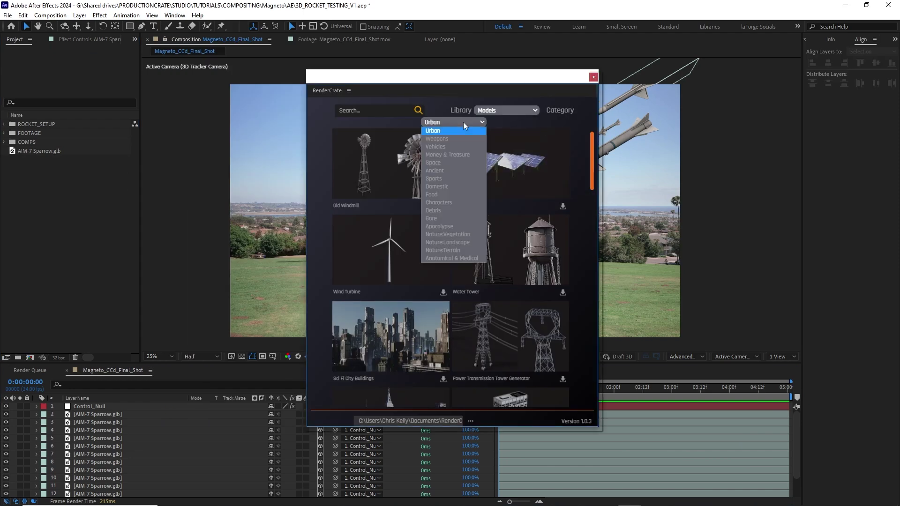
click(463, 138)
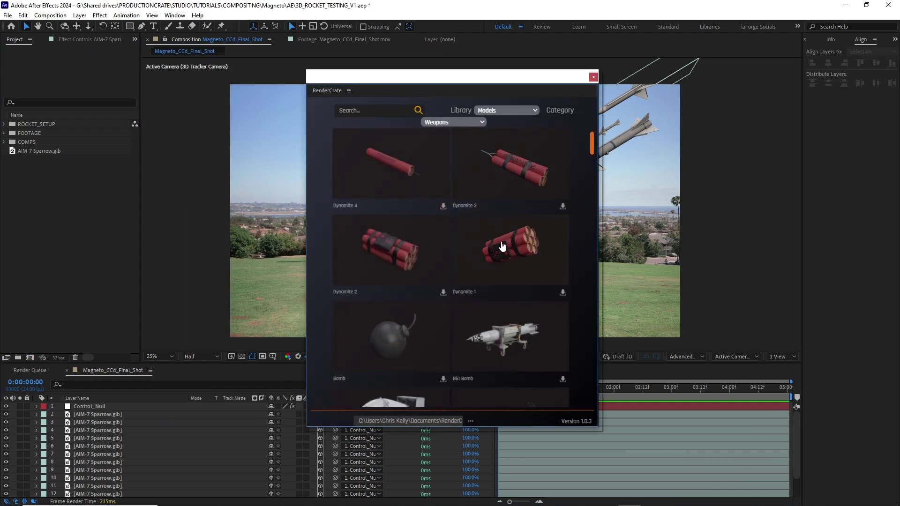
Step: Find the missile models, download and import the Mark 7 Nuclear Bomb, and close the RenderCrate window
scroll(502, 245, down, 5)
scroll(514, 307, down, 15)
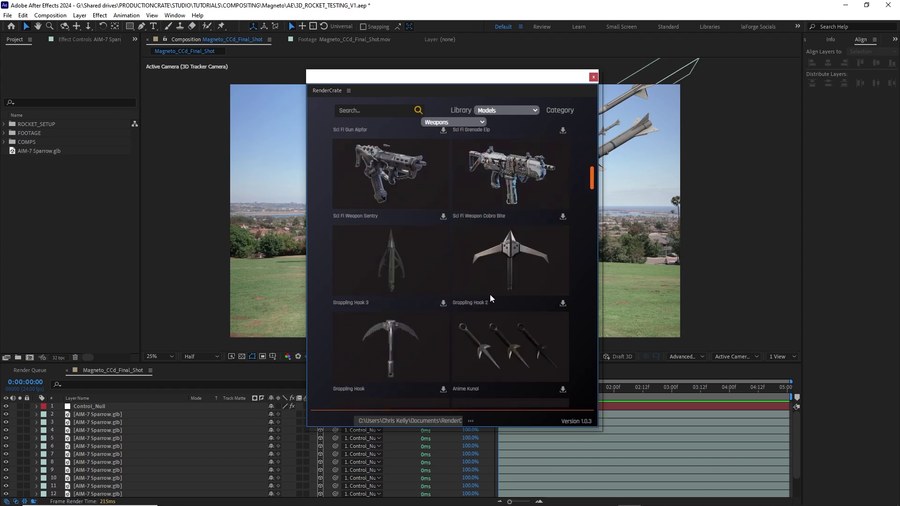
scroll(463, 226, down, 15)
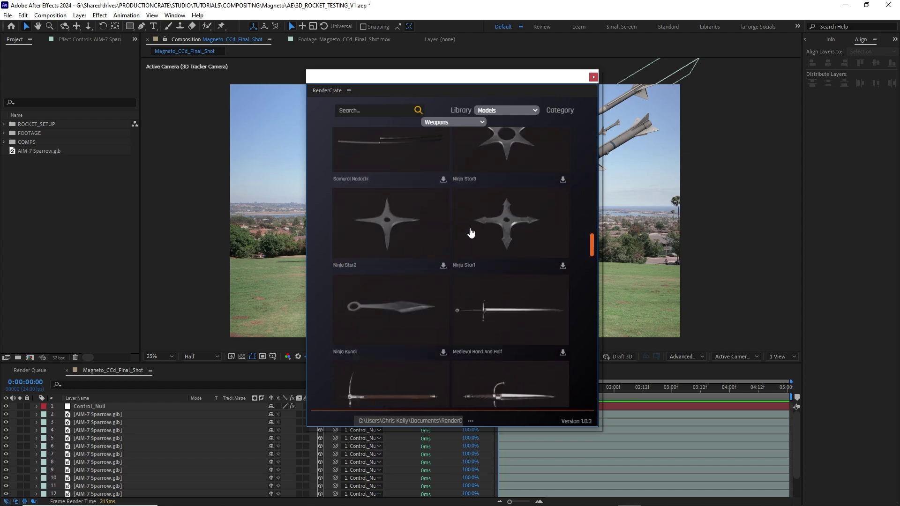
scroll(551, 292, down, 5)
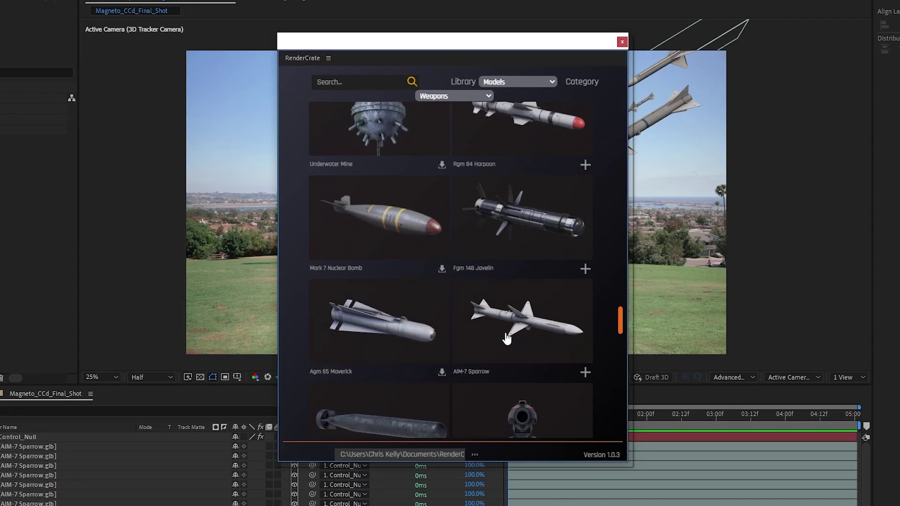
scroll(506, 337, up, 1)
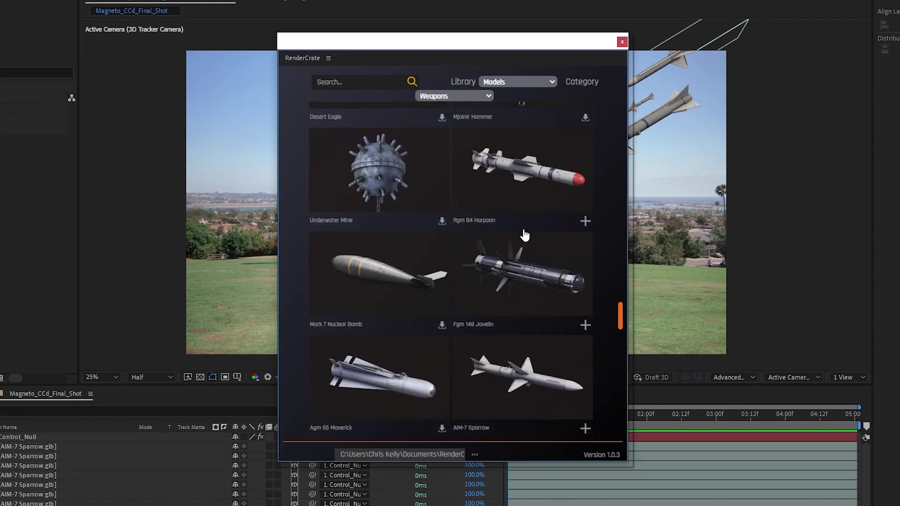
click(443, 327)
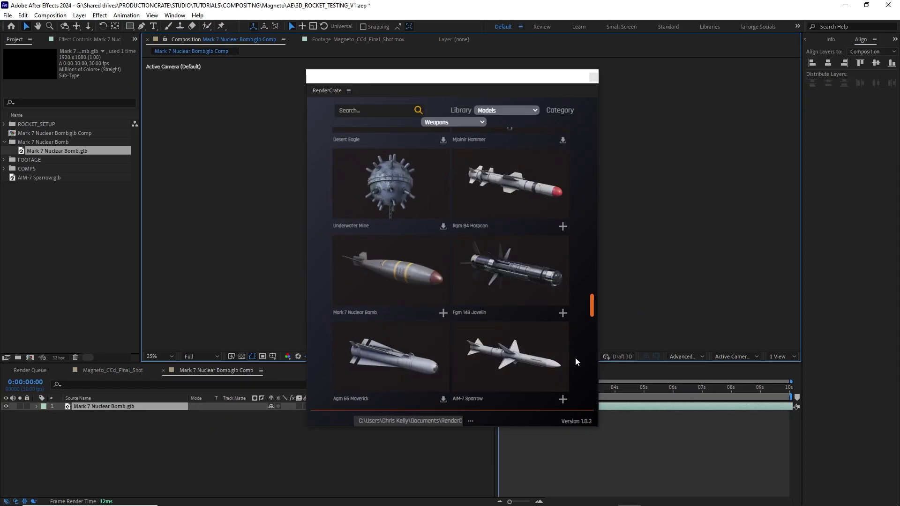
click(562, 399)
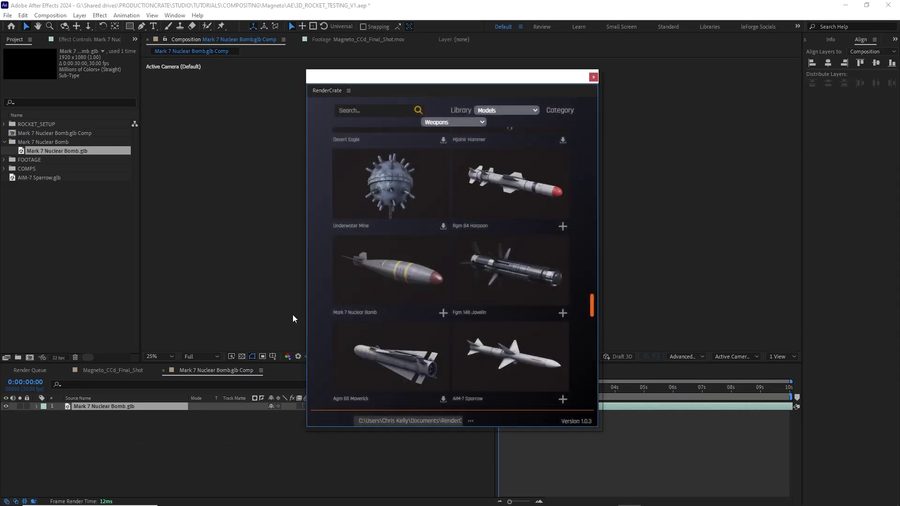
click(594, 77)
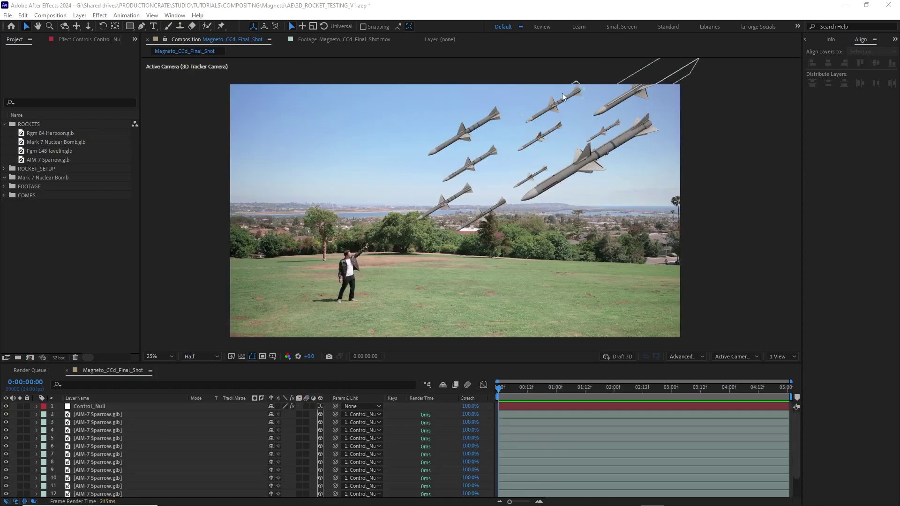
Step: Replace the AIM-7 Sparrow in layer 6 with Rgm 84 Harpoon.glb and refresh the view
click(476, 129)
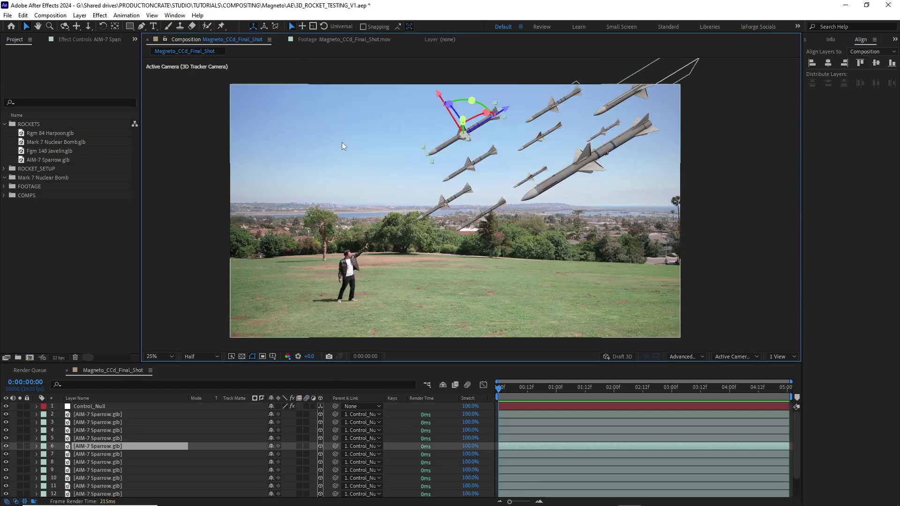
drag(52, 134, 132, 447)
key(Caps_Lock)
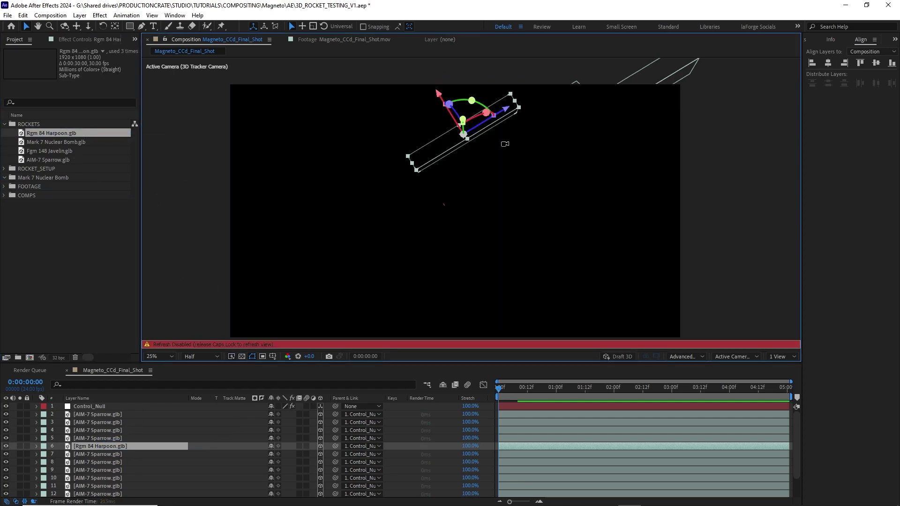
key(Caps_Lock)
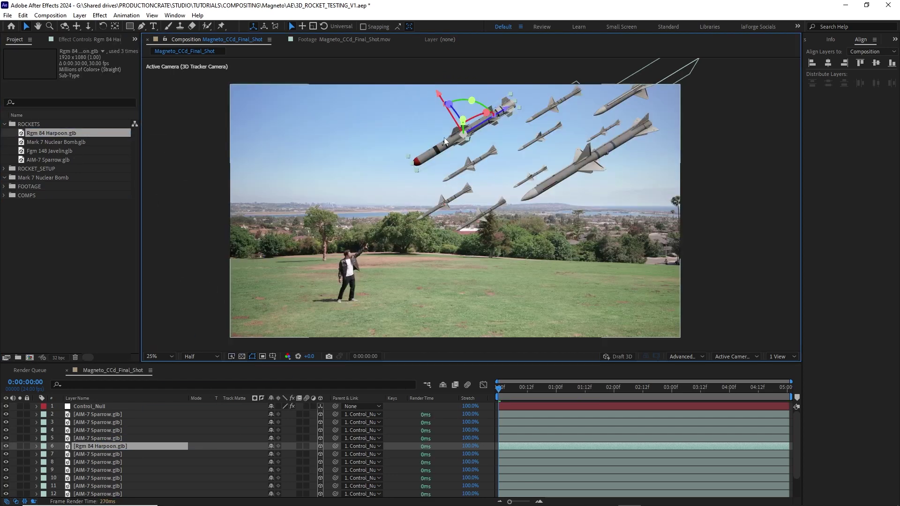
Step: Replace the large foreground AIM-7 Sparrow in layer 7 with Rgm 84 Harpoon.glb and shift it lower along its Y axis
click(565, 174)
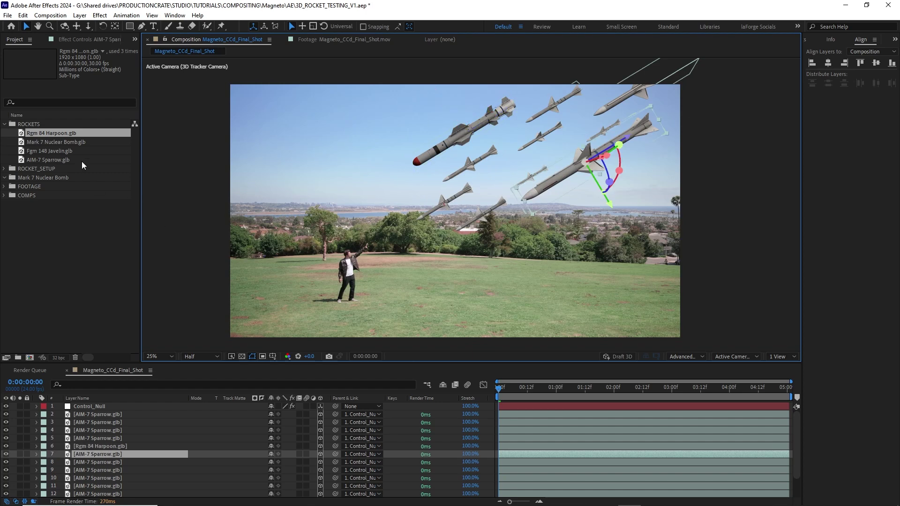
drag(69, 134, 137, 456)
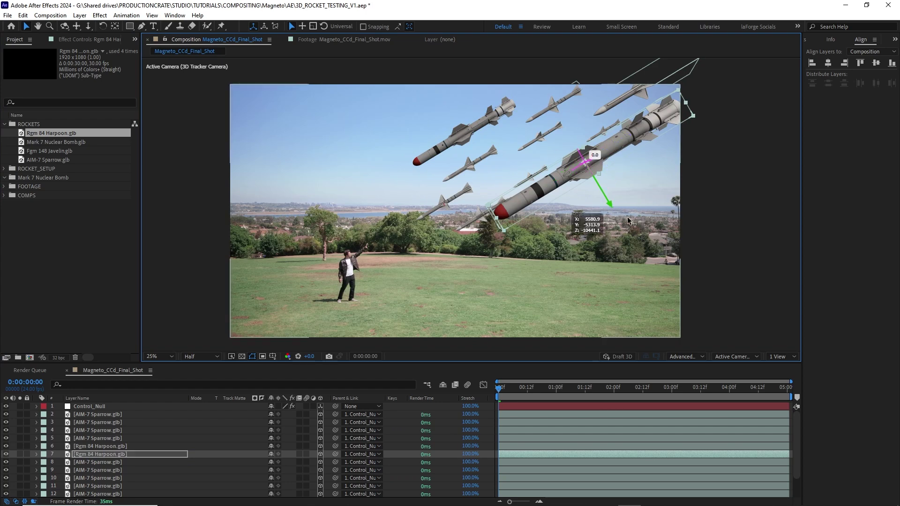
drag(628, 220, 643, 243)
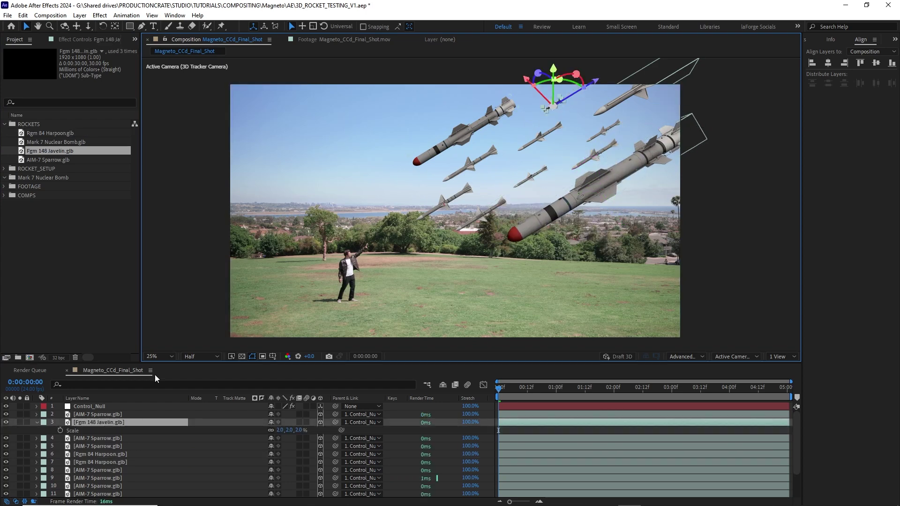
Step: Replace the AIM-7 Sparrow nearest the man's raised hand with Fgm 148 Javelin.glb
click(445, 202)
scroll(140, 449, down, 5)
drag(49, 150, 126, 477)
scroll(230, 469, up, 5)
click(73, 431)
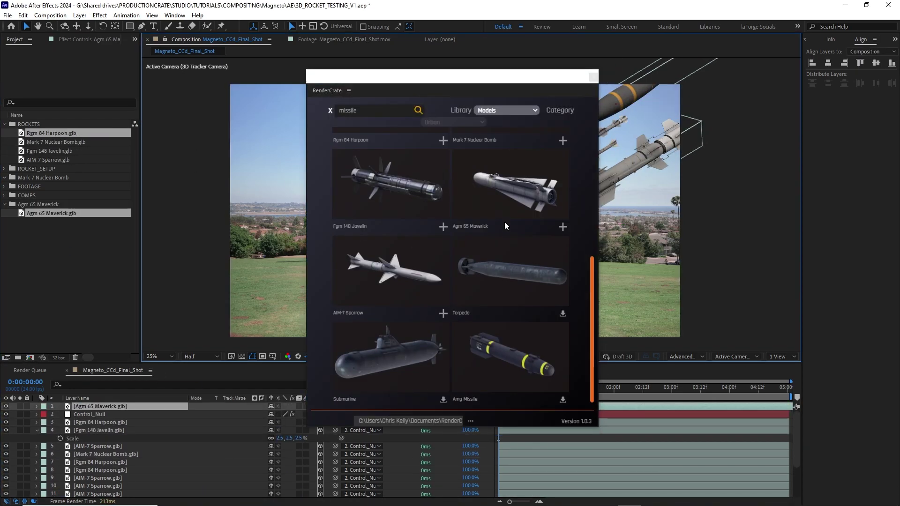
Step: Download the Amg Missile model and switch the RenderCrate library to Environments
click(562, 399)
click(435, 124)
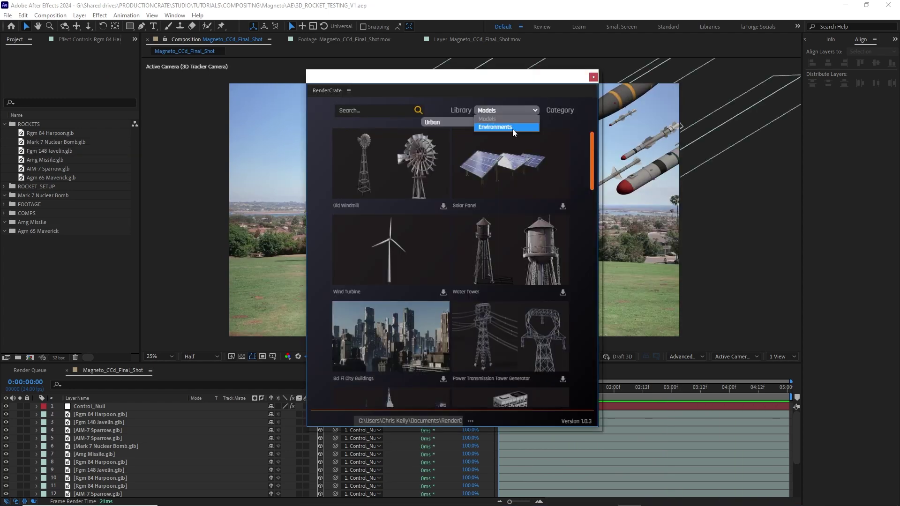
click(512, 128)
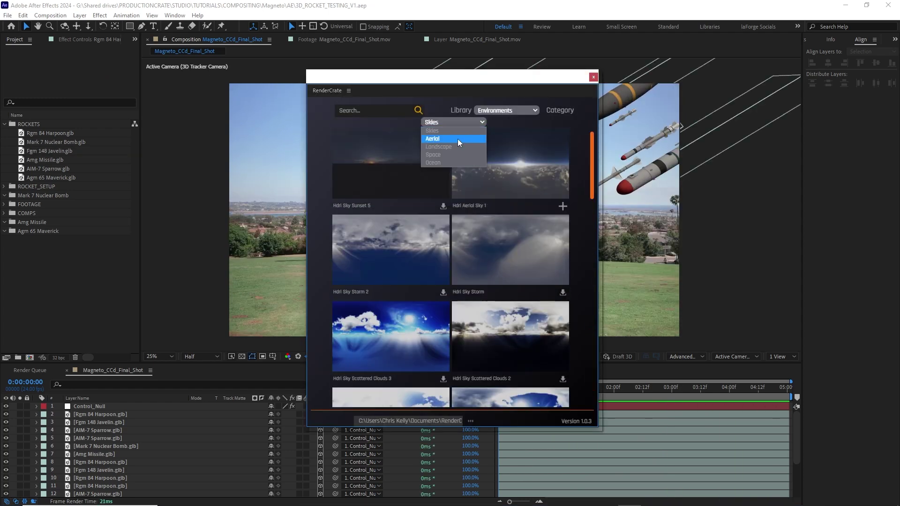
Step: Browse the Landscape environments in RenderCrate, then switch to ambientCG and open the Day Sky HDRI 001 A asset from the park results
click(439, 146)
scroll(589, 151, down, 3)
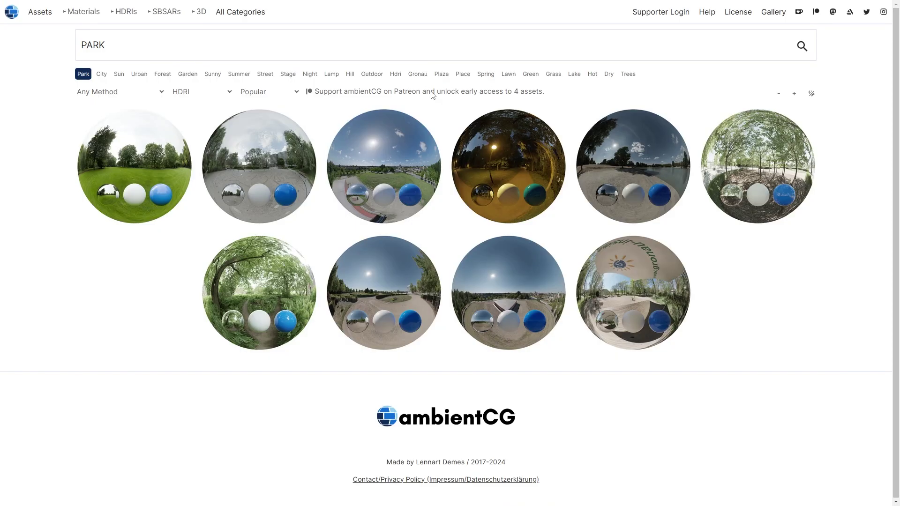
click(407, 162)
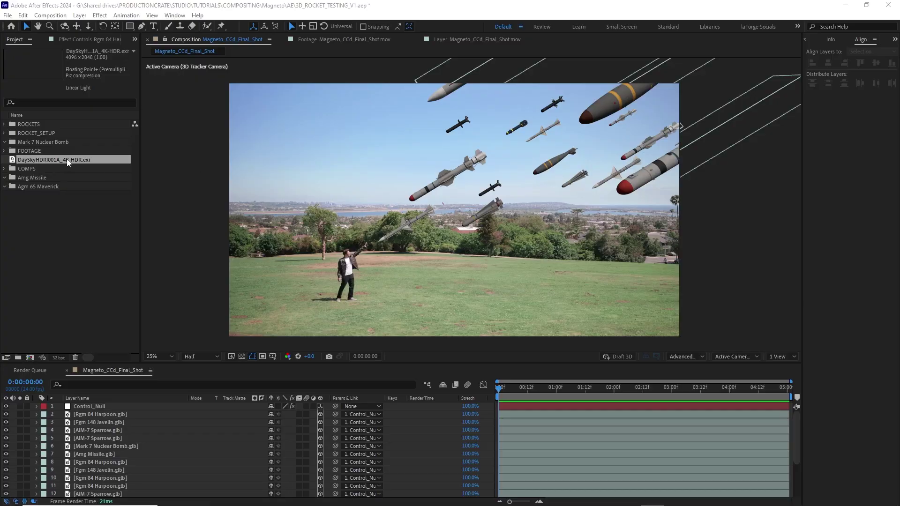
Step: Add DaySkyHDRI001A_4K-HDR.exr to the Magneto_CCd_Final_Shot composition as the top layer and hide it
drag(67, 159, 167, 404)
key(Caps_Lock)
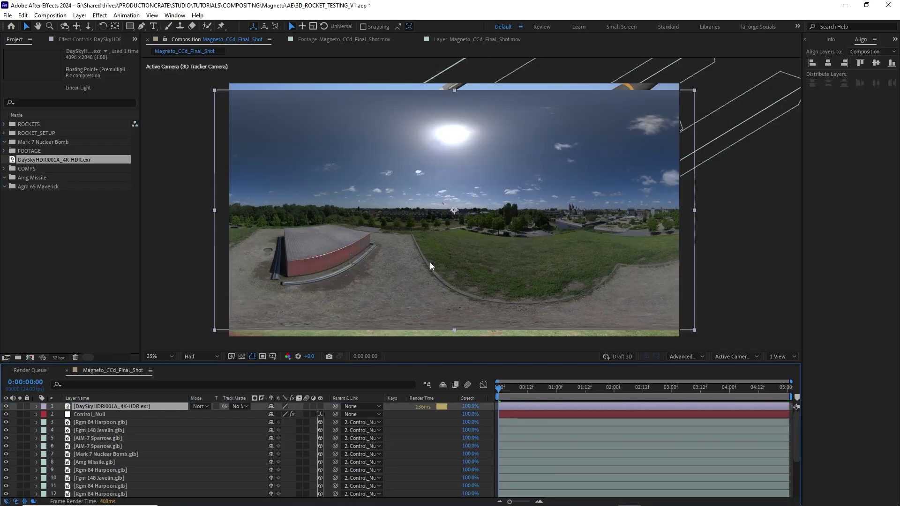
click(6, 406)
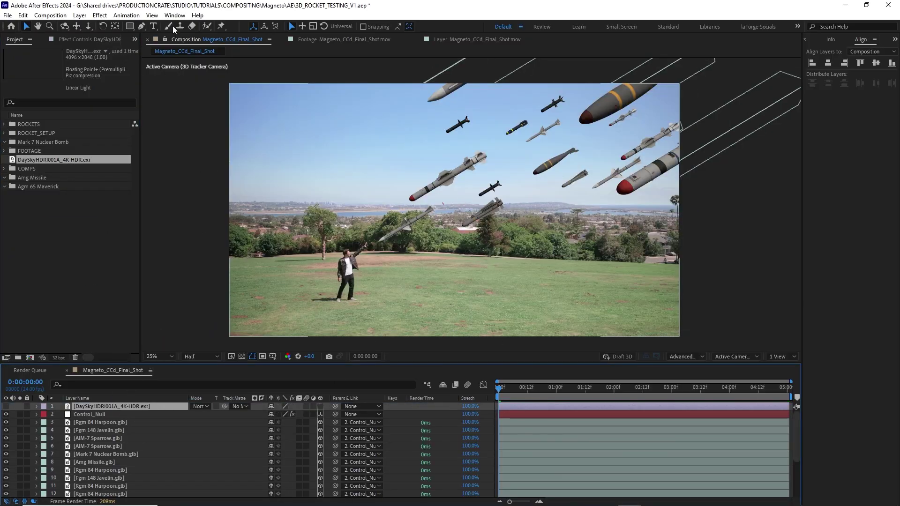
Step: Create an Environment light named HDRI and set its source to the DaySkyHDRI001A_4K-HDR.exr layer
click(80, 16)
mouse_move(94, 26)
click(323, 47)
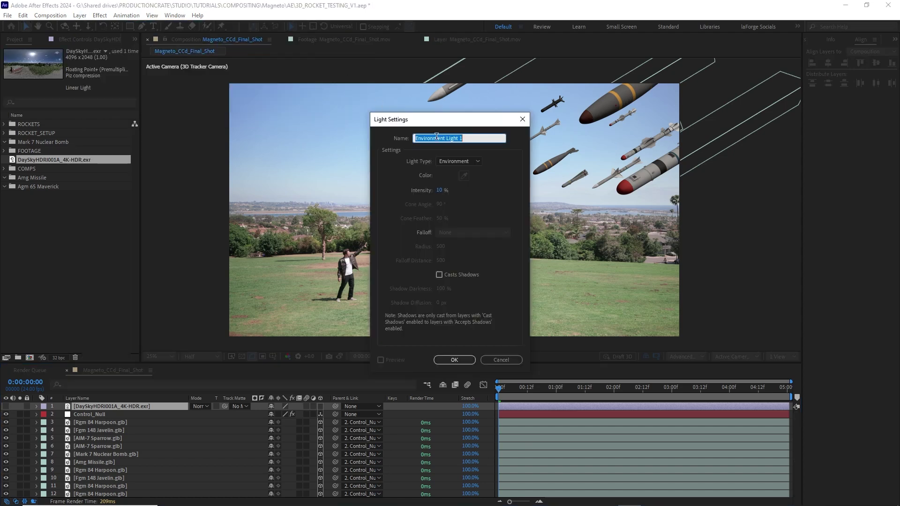
key(Return)
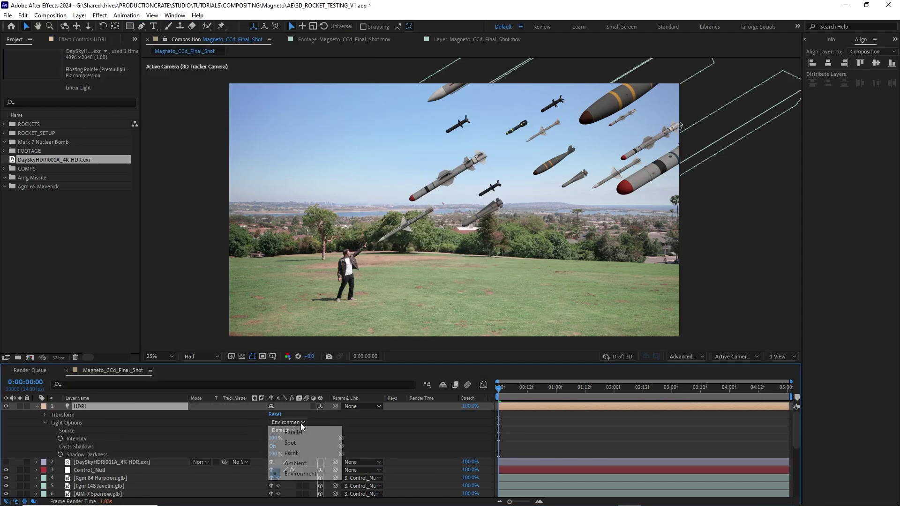
click(320, 417)
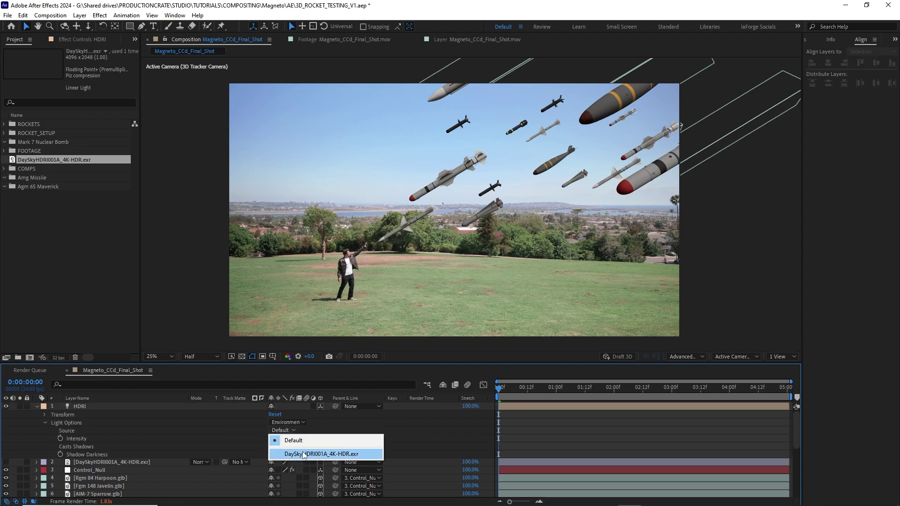
click(303, 454)
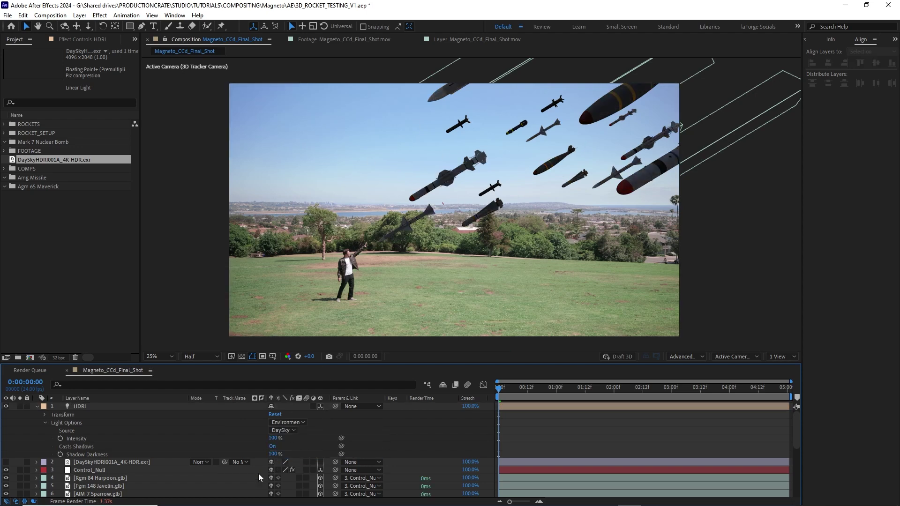
Step: Raise the HDRI light's intensity to 279% and collapse its properties
drag(275, 440, 372, 449)
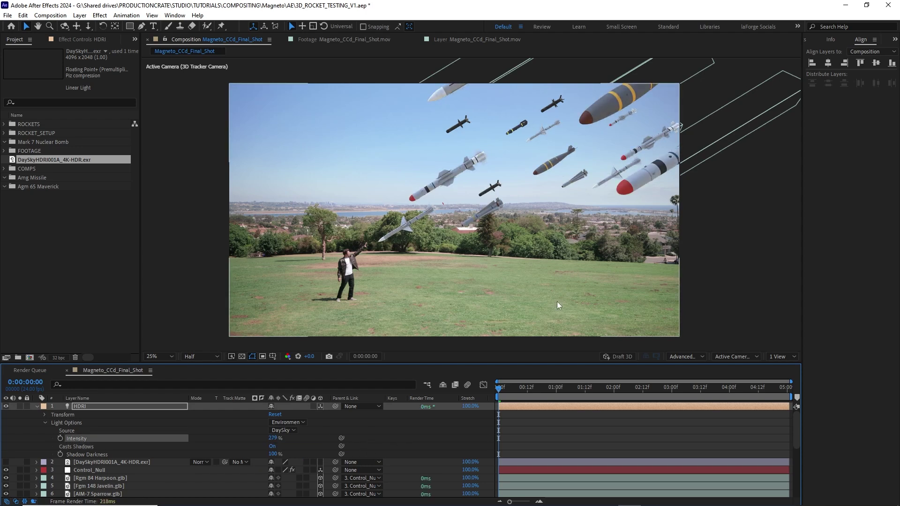
click(94, 408)
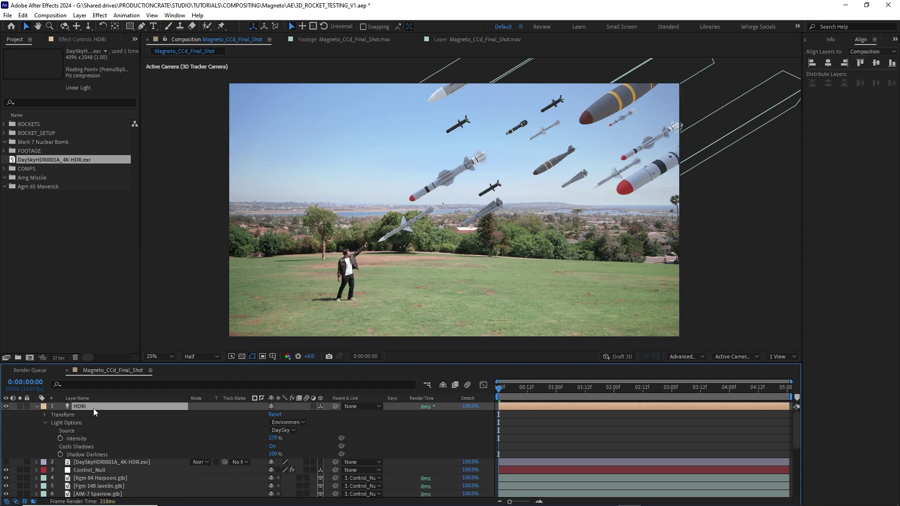
click(36, 407)
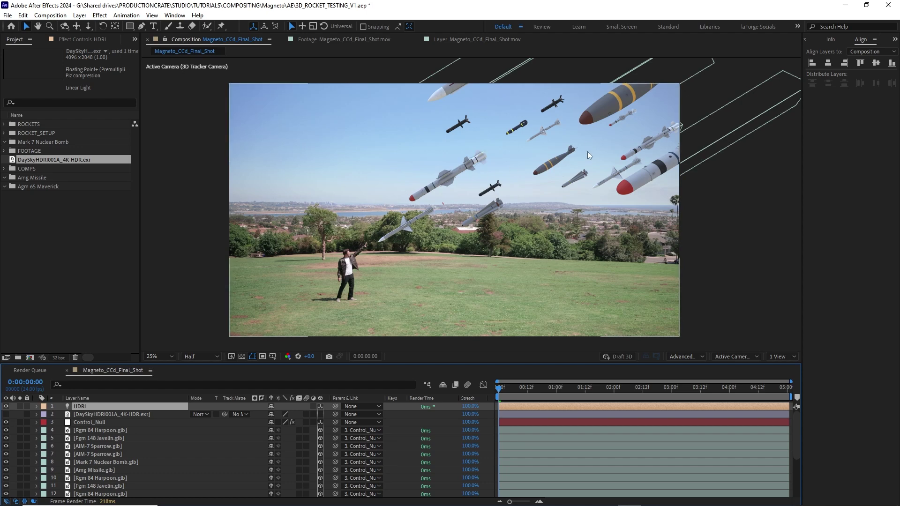
Step: Add a point light to the composition as the sun and adjust its intensity
click(77, 17)
mouse_move(89, 26)
click(225, 45)
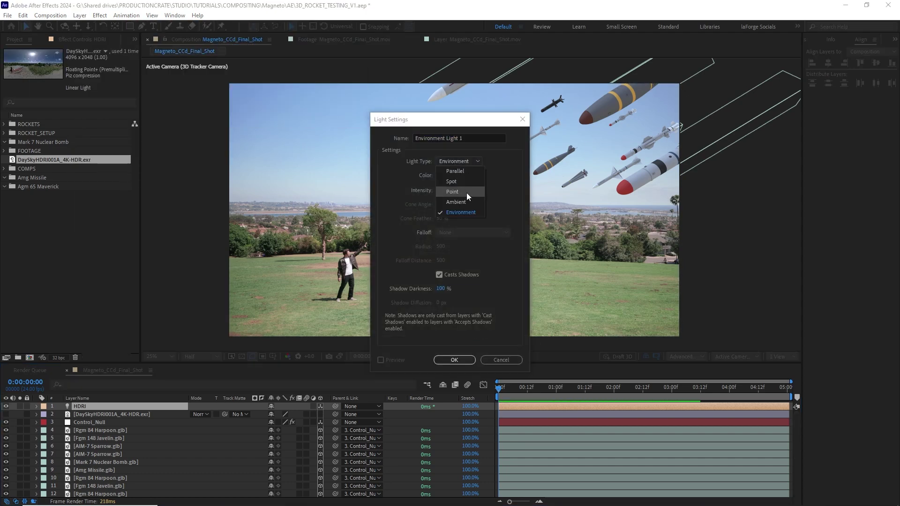
click(466, 192)
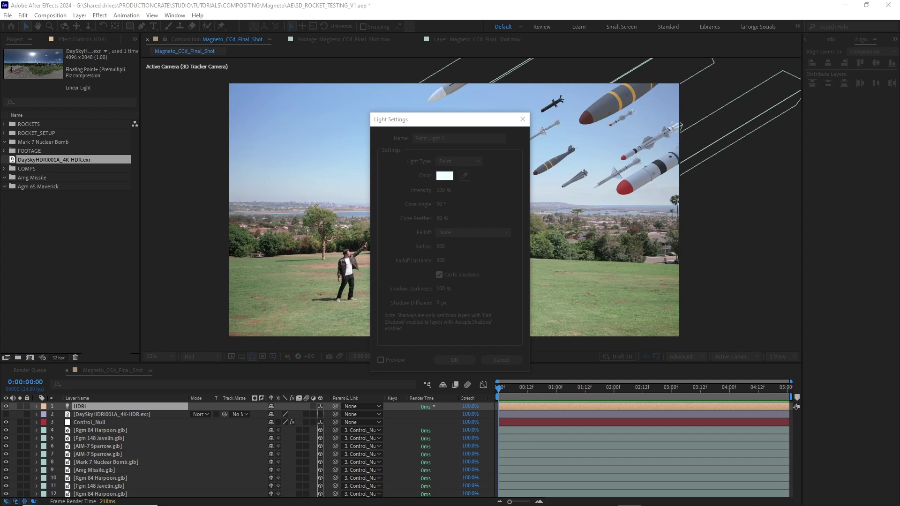
click(457, 359)
drag(274, 438, 317, 461)
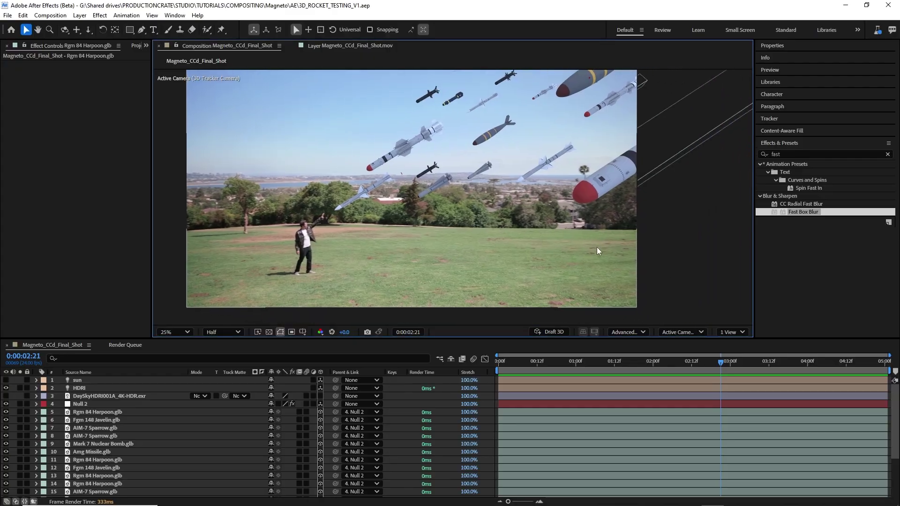
Step: Play back the shot to review the lit missiles and the fog burst parented to the AIM-7 Sparrow
scroll(596, 249, up, 2)
key(space)
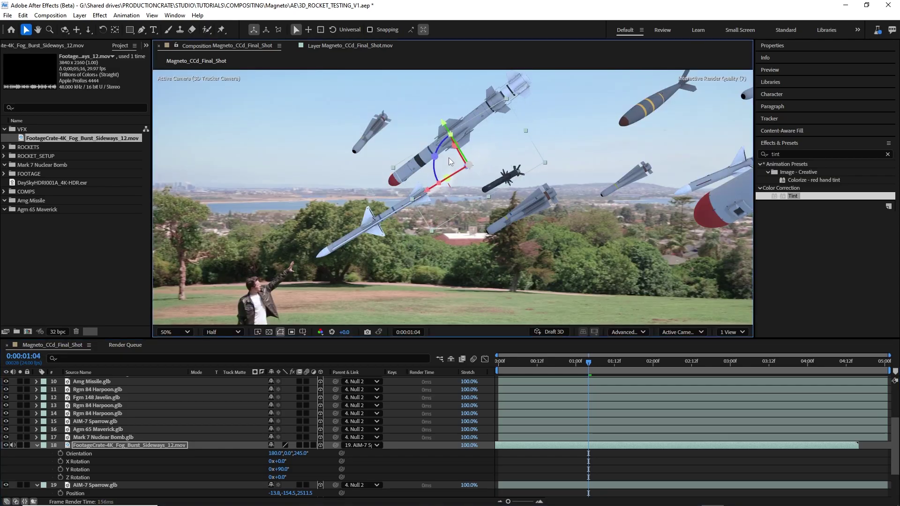
key(space)
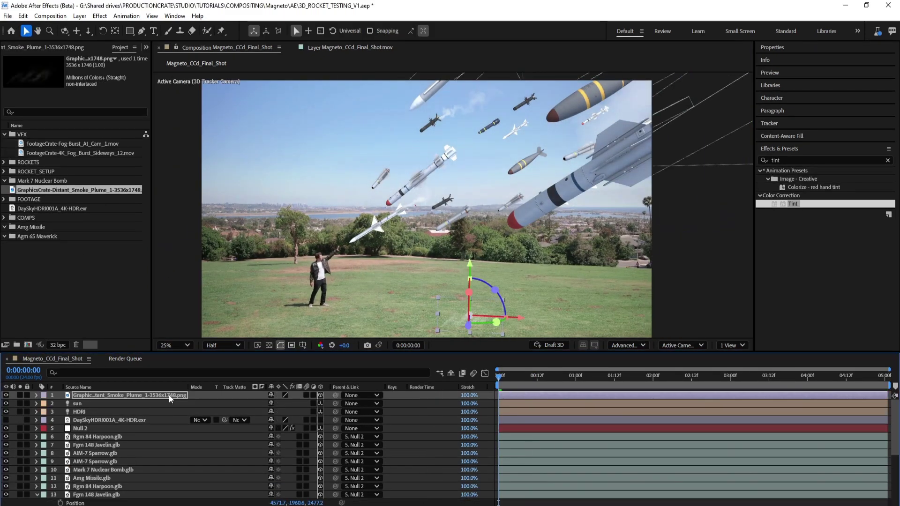
Step: Place the distant smoke plume in the sky behind the missiles at about 32988 in Z and scale it to 1561%
key(p)
click(277, 404)
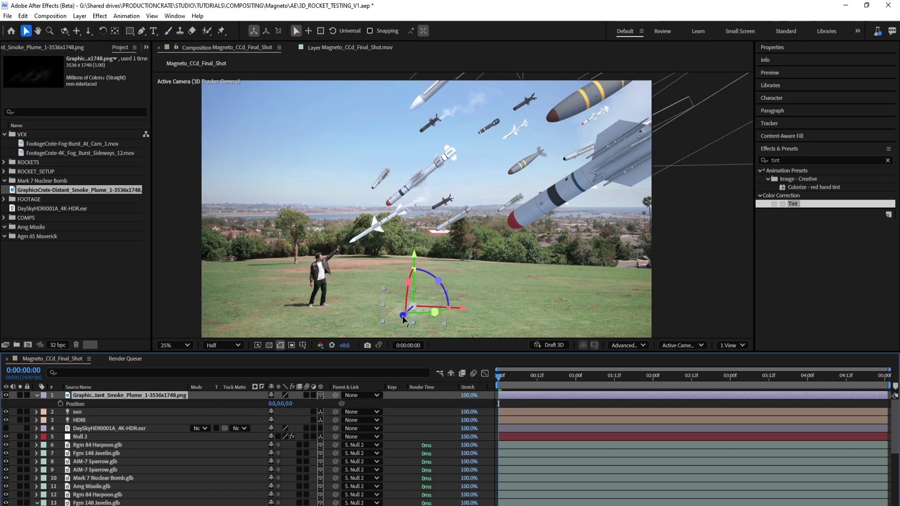
drag(406, 313, 453, 275)
drag(313, 402, 823, 355)
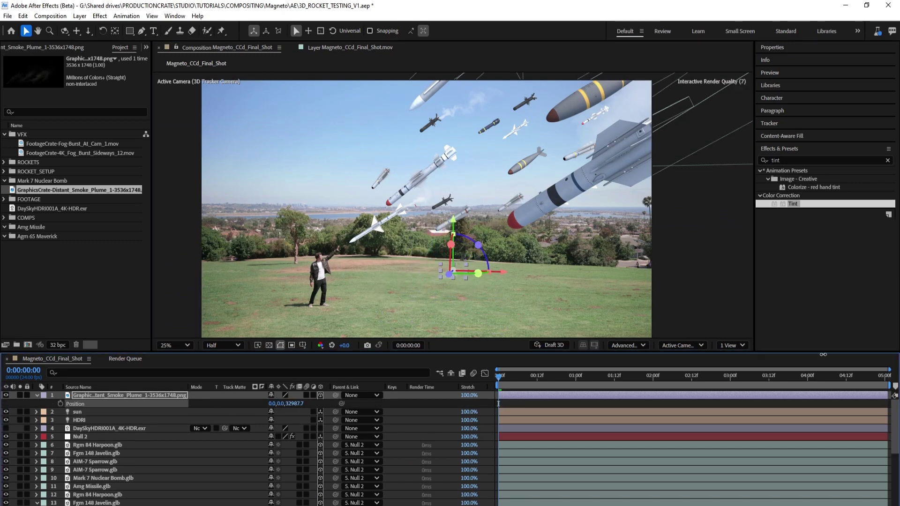
drag(282, 403, 669, 270)
drag(467, 259, 504, 162)
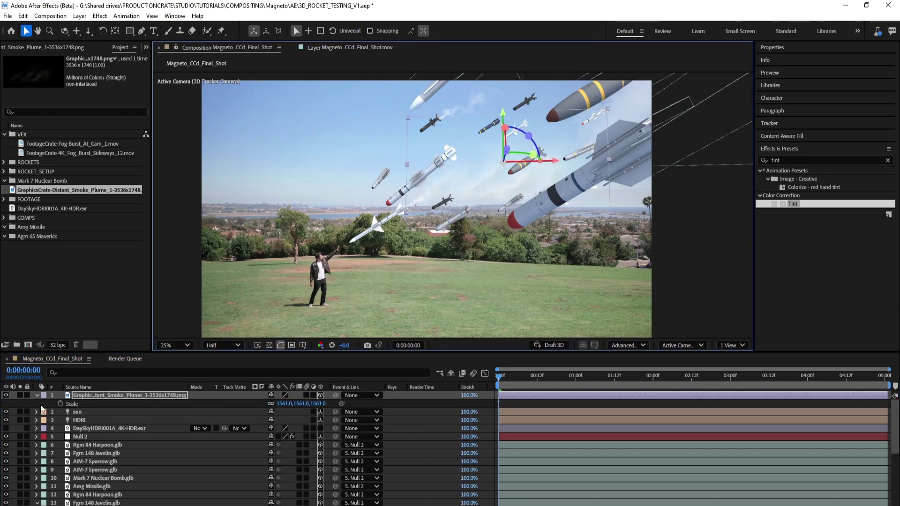
Step: Expand the smoke plume's material options and reduce its Metal value
click(37, 396)
click(37, 396)
click(45, 404)
click(45, 421)
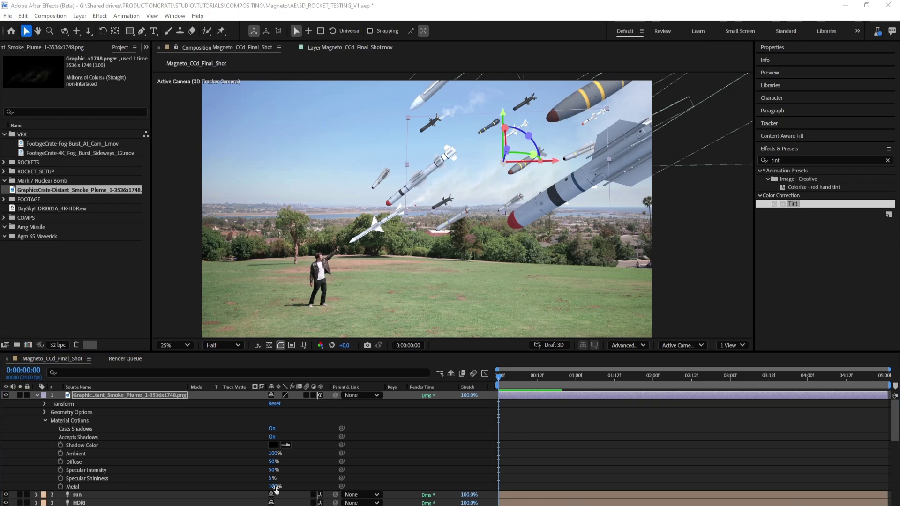
drag(276, 490, 253, 490)
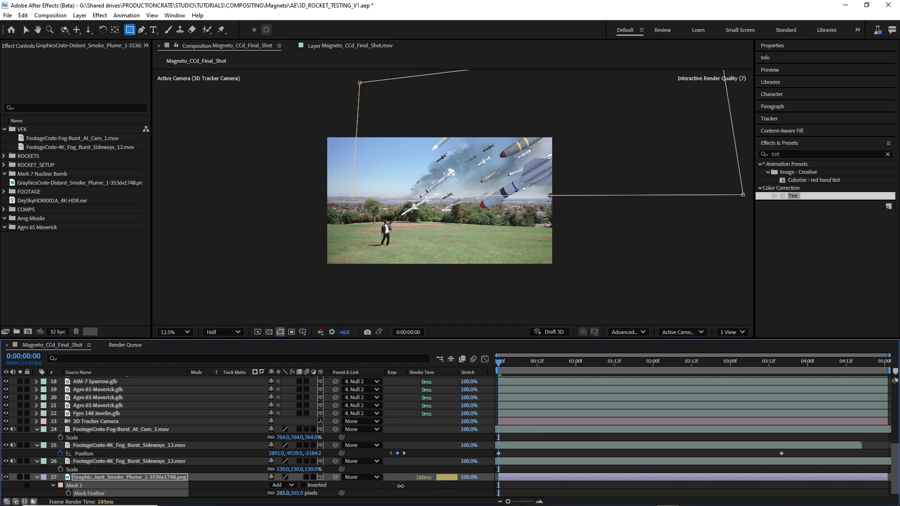
Step: Lower the opacity of the smoke plume in layer 27 to 51% and preview the shot
scroll(350, 261, up, 1)
click(149, 478)
key(t)
drag(272, 485, 246, 481)
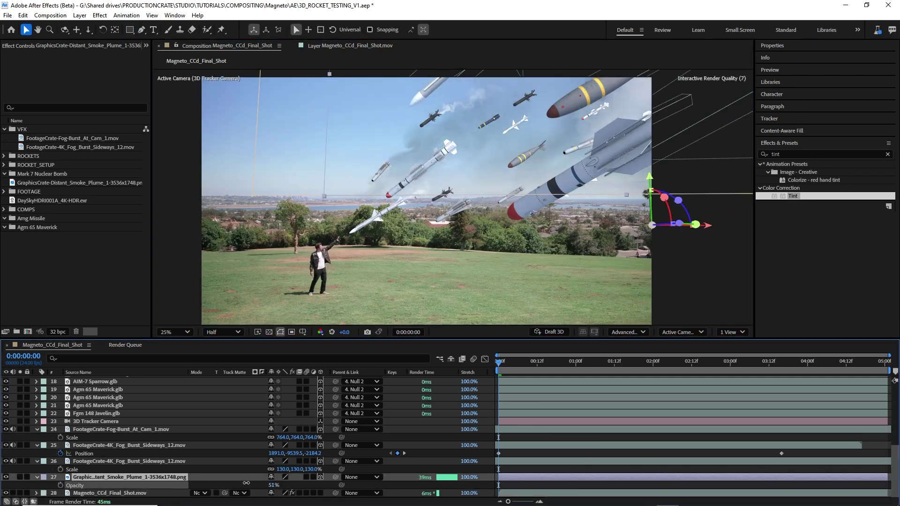
key(space)
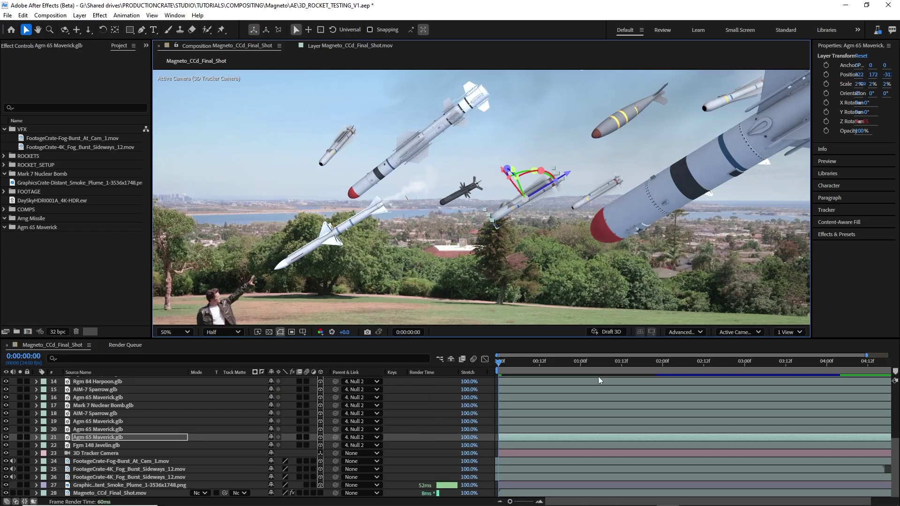
Step: Keyframe the position of the Agm 65 Maverick in layer 21 from Z -5441 at the start to -1921.8 at 0:00:01:12
click(155, 439)
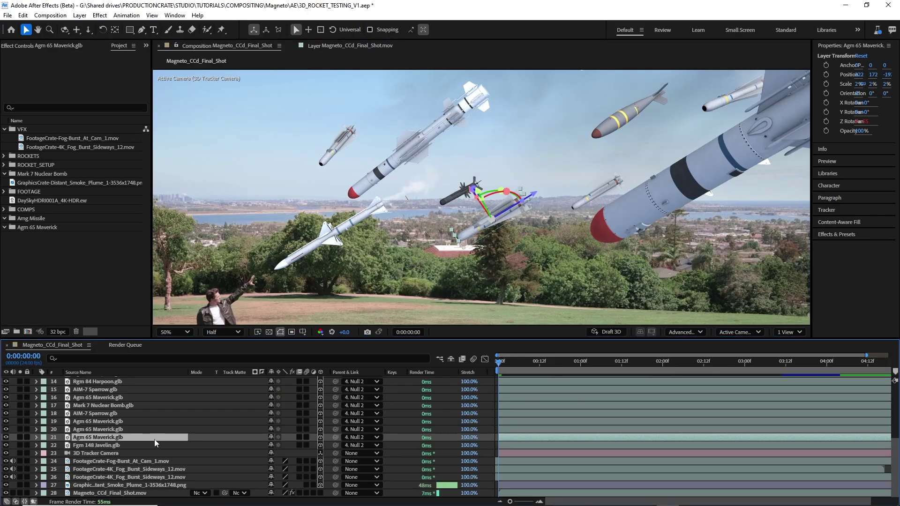
key(p)
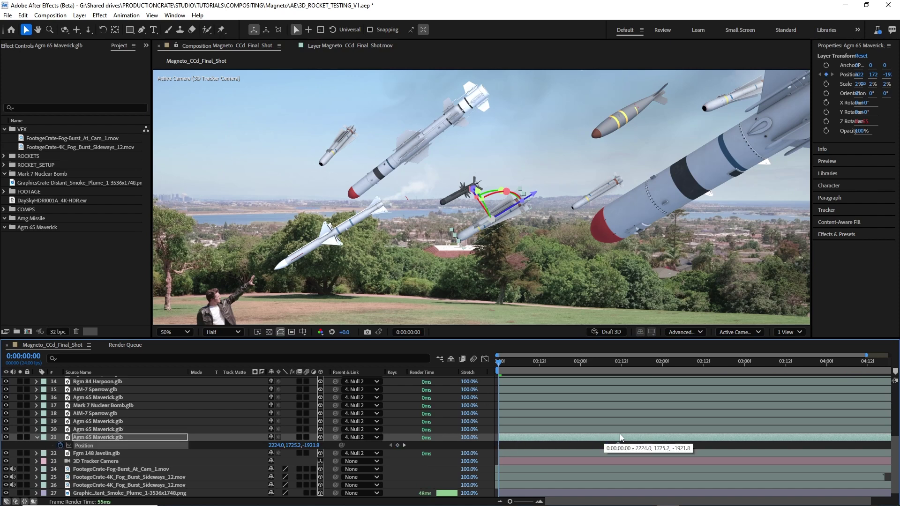
drag(534, 195, 644, 162)
drag(608, 366, 622, 366)
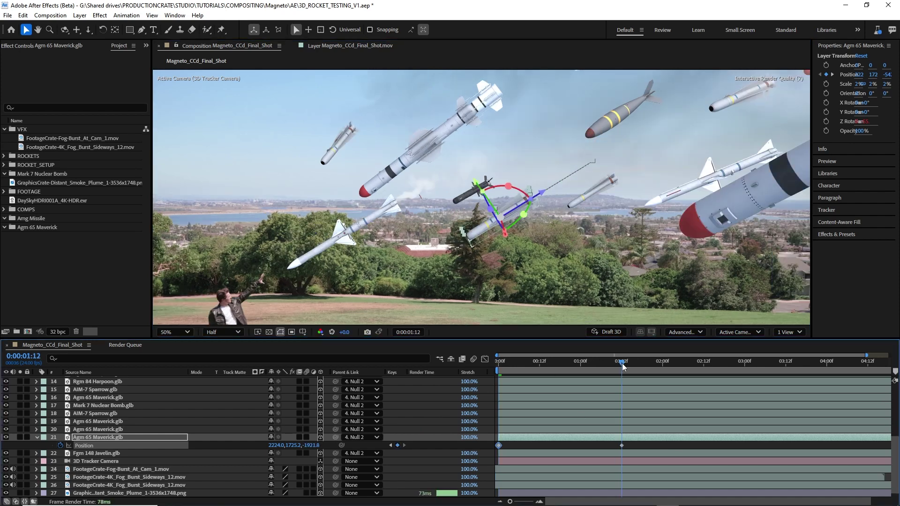
Step: End the work area at 0:00:01:12 and play back the Agm 65 Maverick's keyframed motion
key(n)
key(space)
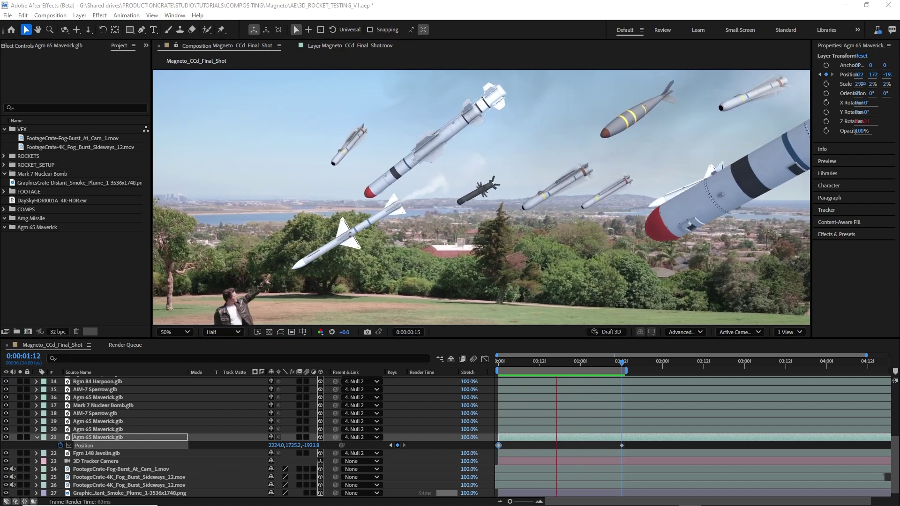
key(space)
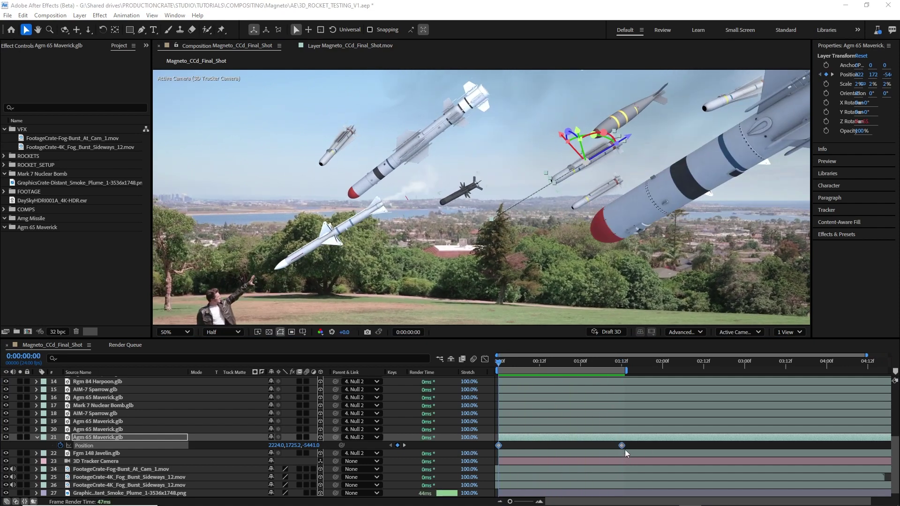
Step: Separate the layer 21 missile's position into dimensions in the graph editor and ease its Z Position curve
click(485, 359)
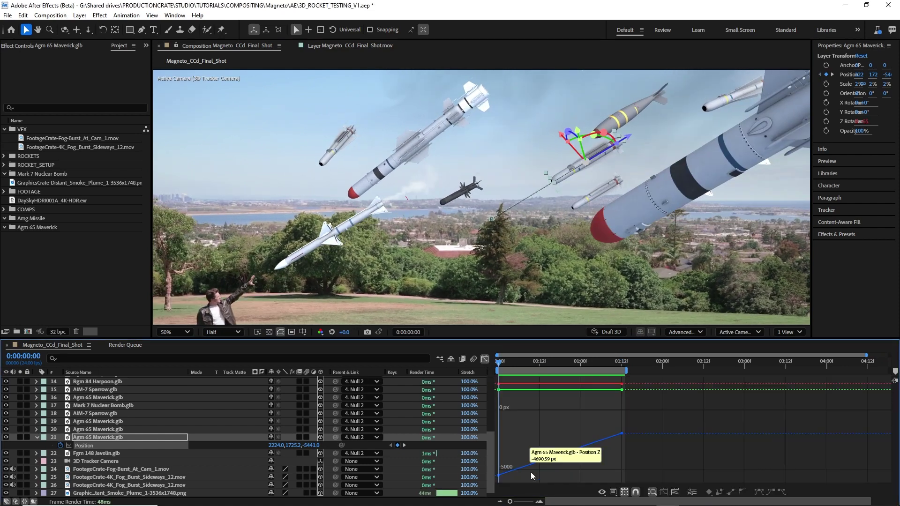
click(614, 492)
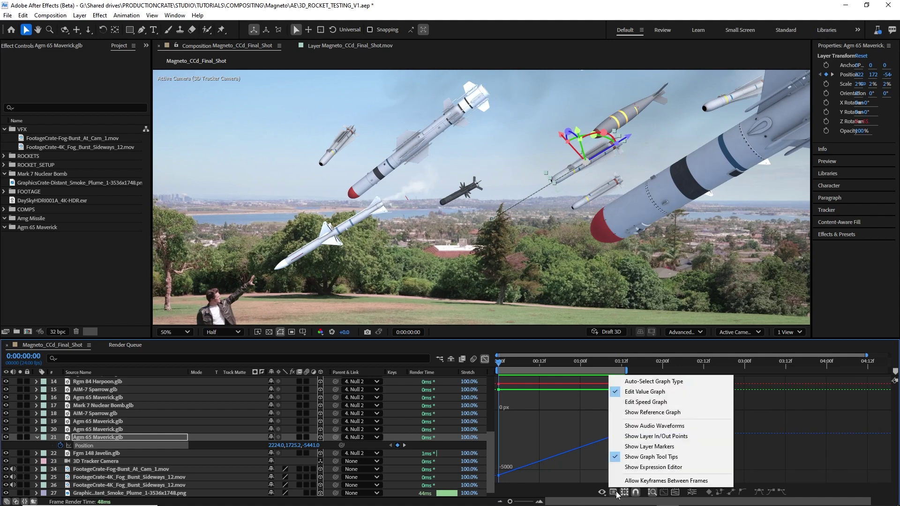
click(600, 413)
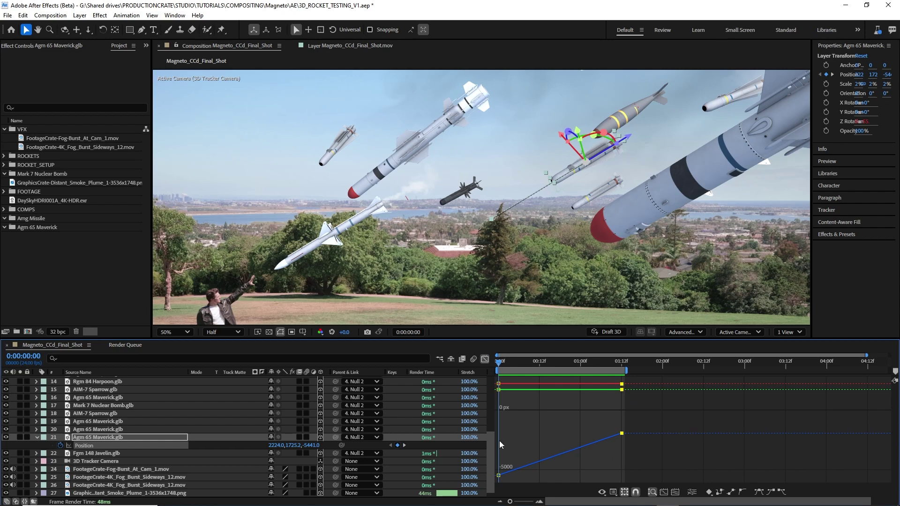
right_click(113, 442)
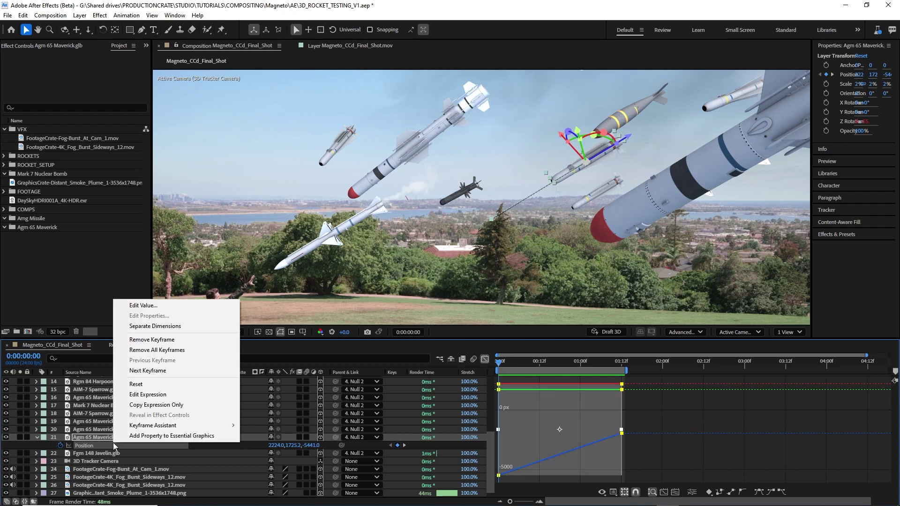
click(225, 326)
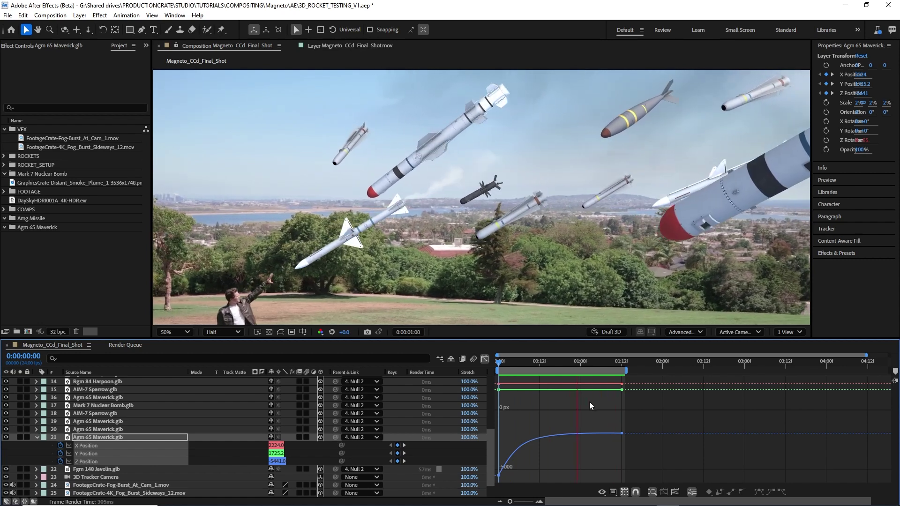
click(571, 364)
mouse_move(501, 477)
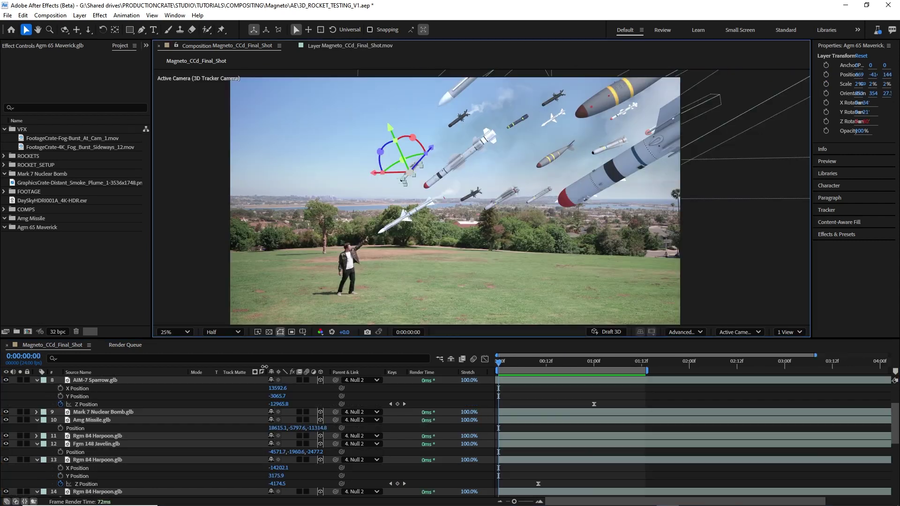
Step: Set the Y Rotation of the Agm 65 Maverick in layer 19 to -111°
scroll(203, 454, down, 3)
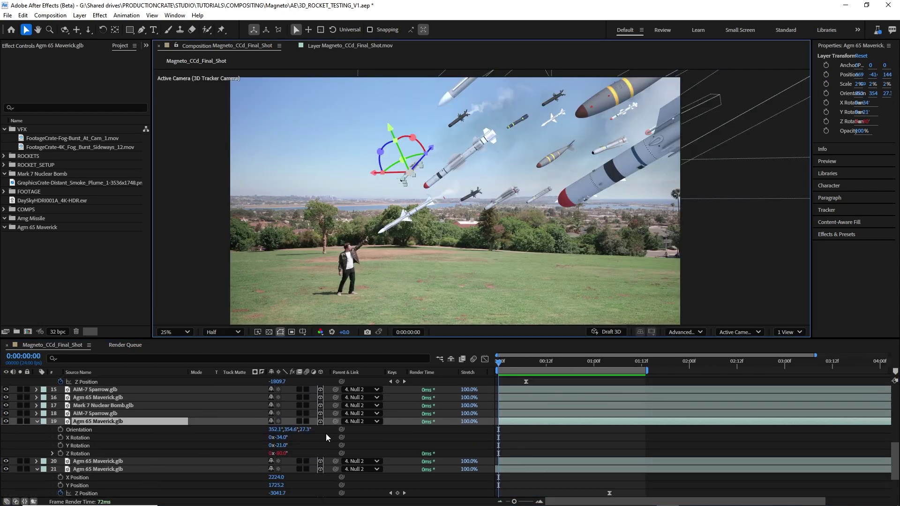
drag(280, 445, 289, 451)
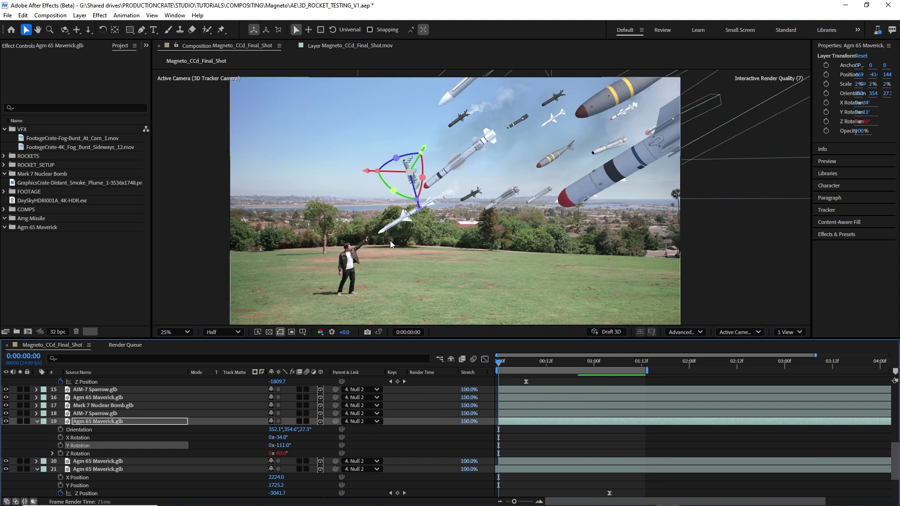
key(period)
drag(308, 444, 325, 444)
key(ctrl+z)
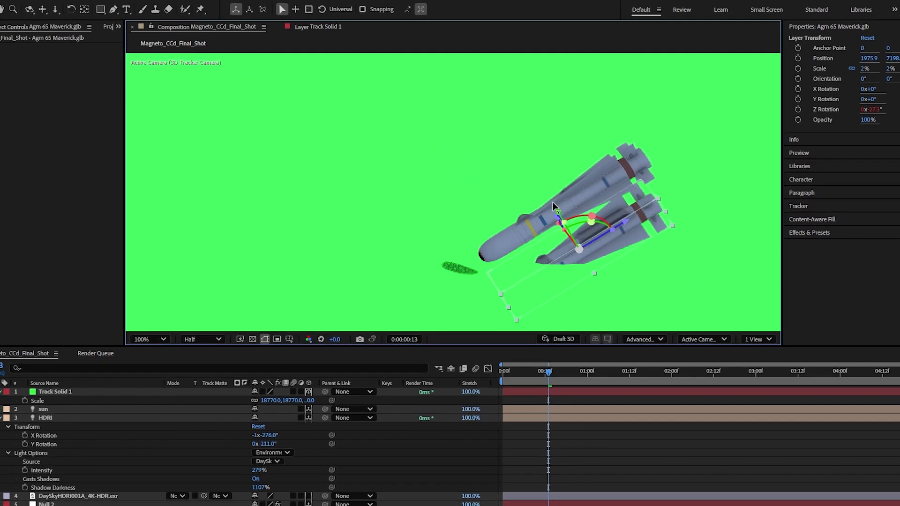
Step: Reposition the selected Agm 65 Maverick relative to the green Track Solid 1
drag(553, 206, 503, 131)
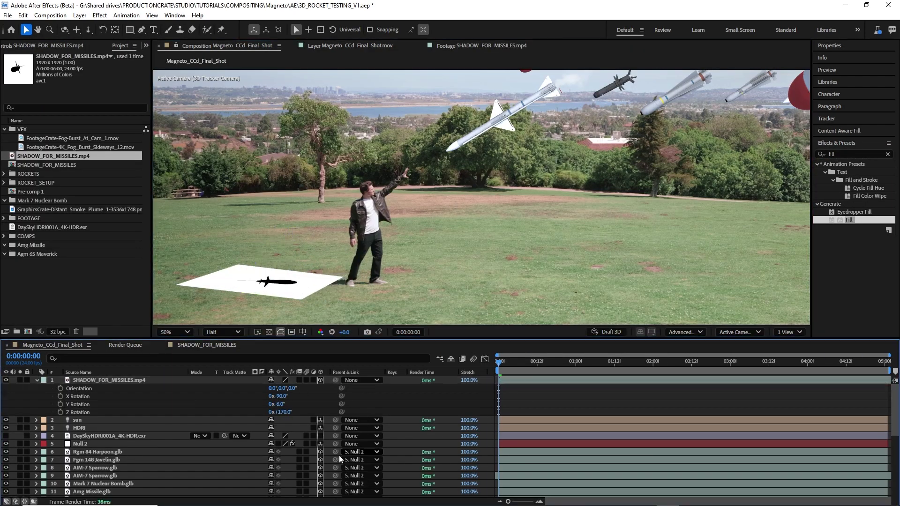
Step: Place SHADOW_FOR_MISSILES.mp4 as the top layer of the Magneto_CCd_Final_Shot composition
drag(53, 156, 121, 386)
click(497, 330)
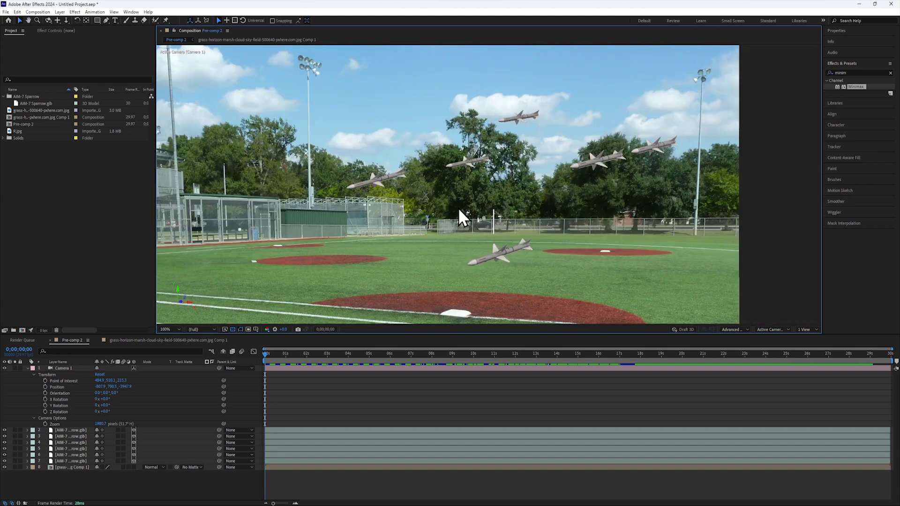
Step: Pre-compose the six AIM-7 missile layers as RealMissles and collapse transformations on the new layer
scroll(382, 237, up, 2)
drag(457, 207, 422, 219)
scroll(382, 237, down, 1)
scroll(415, 213, down, 1)
scroll(422, 219, up, 1)
scroll(432, 216, down, 3)
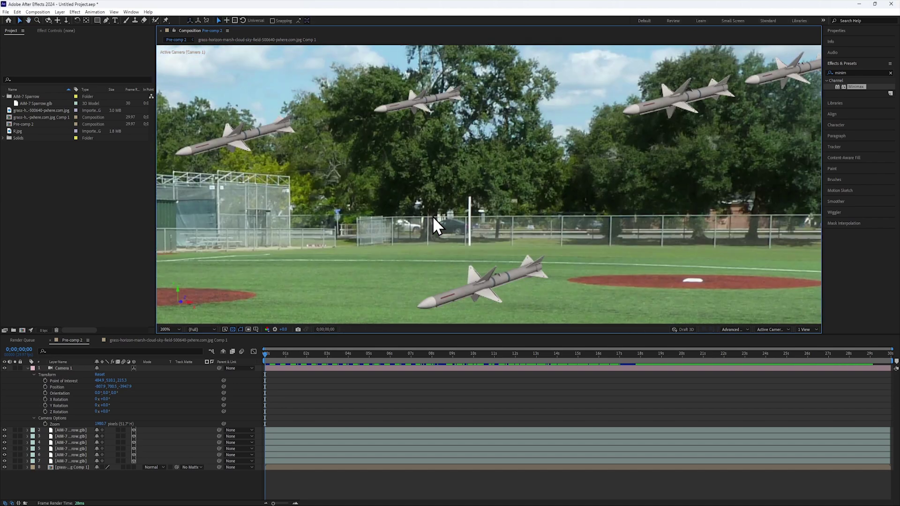
key(v)
click(75, 462)
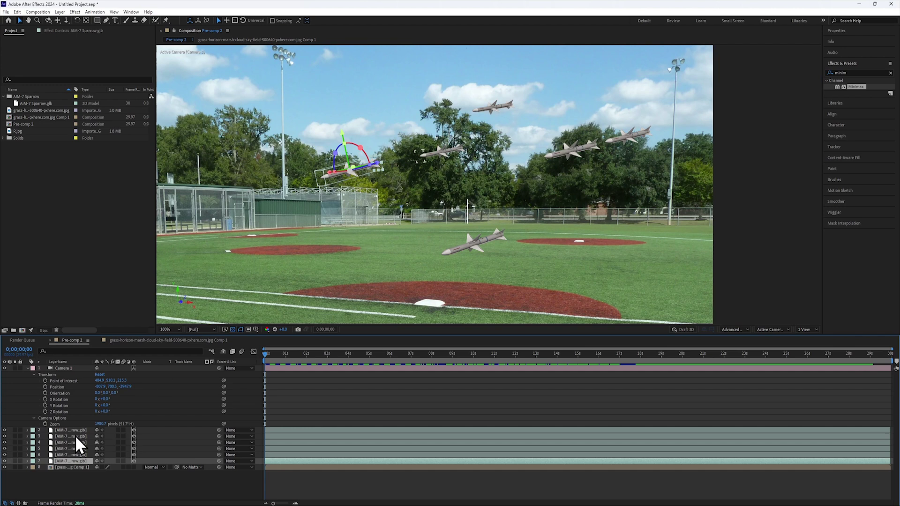
shift+click(75, 431)
right_click(75, 430)
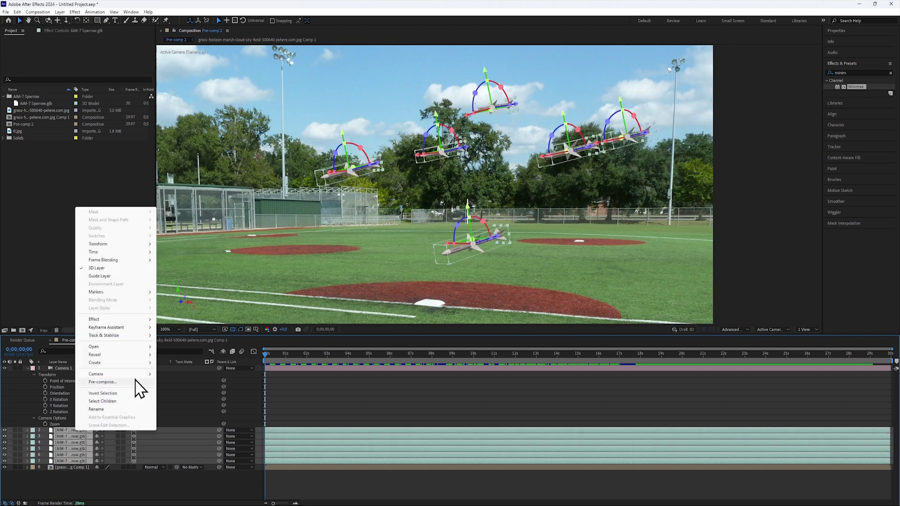
click(137, 388)
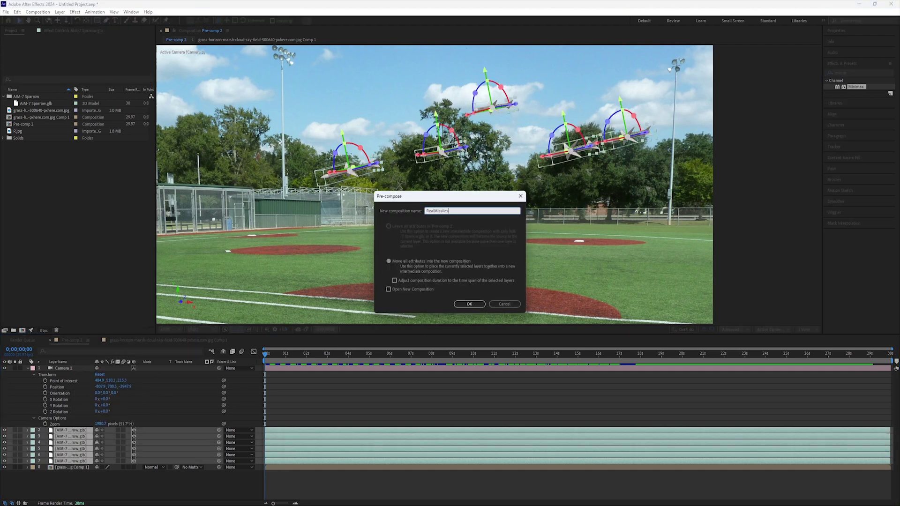
click(469, 304)
click(102, 431)
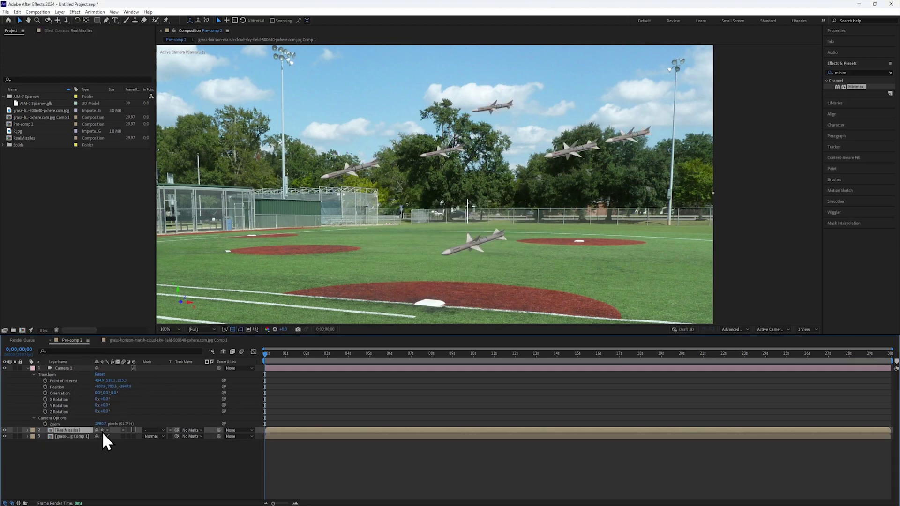
Step: Duplicate the RealMissles layer and pre-compose the duplicate as ShadowMap, moving all attributes into the new composition
key(ctrl+d)
right_click(65, 434)
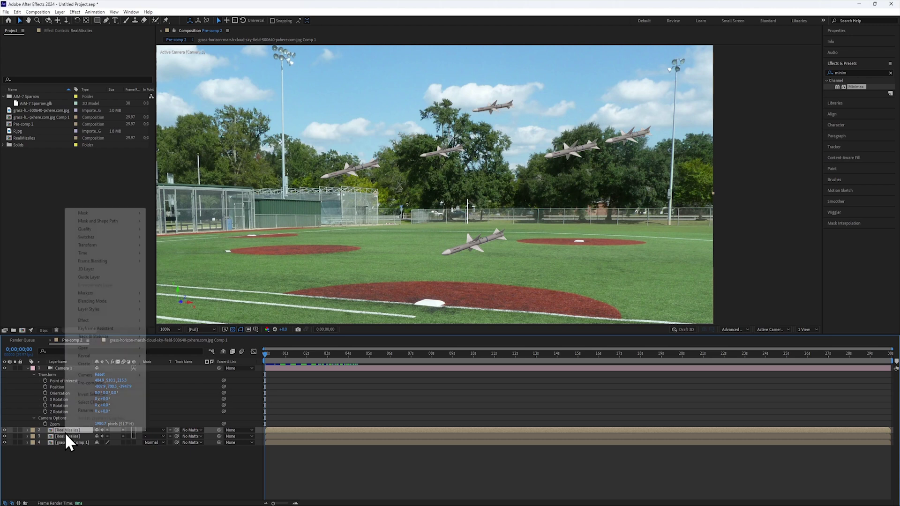
click(112, 386)
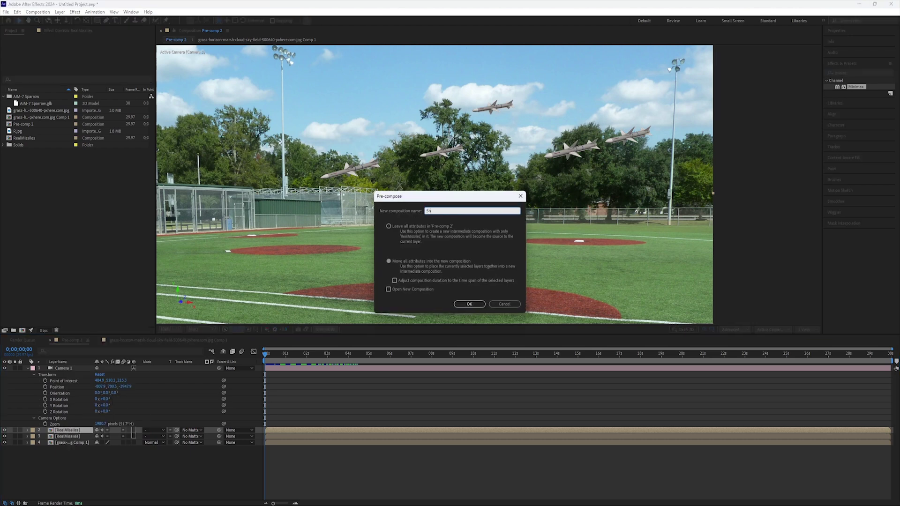
text(ShadowMap)
key(Return)
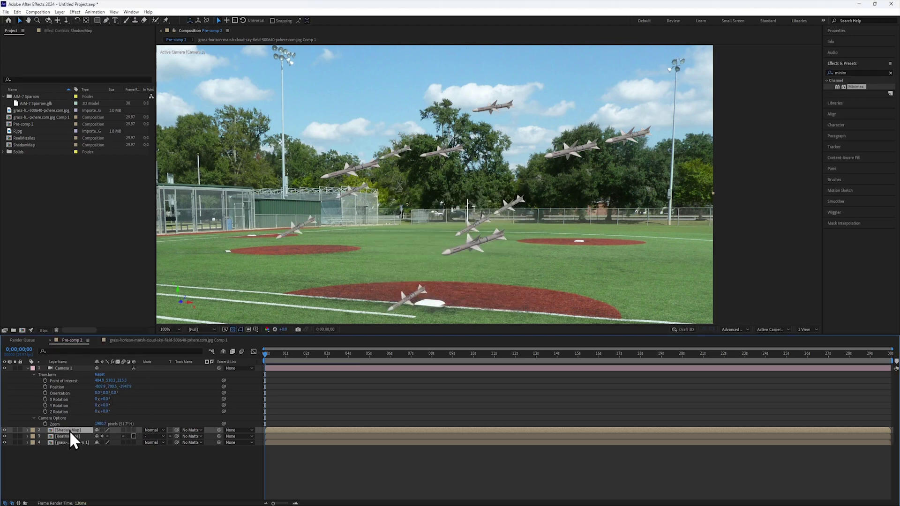
Step: Open the ShadowMap composition and add a two-node camera with the 50mm preset
double_click(69, 432)
click(59, 12)
mouse_move(70, 21)
click(187, 44)
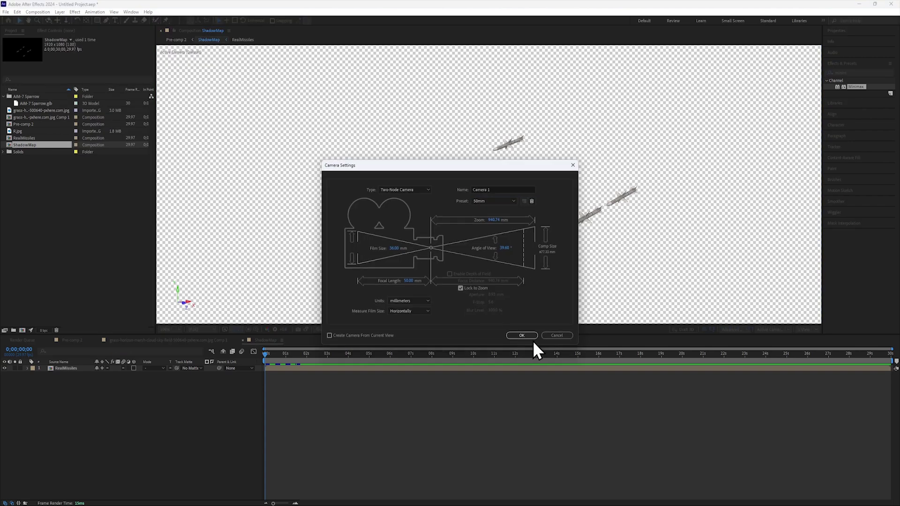
click(523, 333)
Step: Orbit the ShadowMap camera to look down on the missiles from above and dolly it far back
click(49, 20)
drag(458, 237, 518, 139)
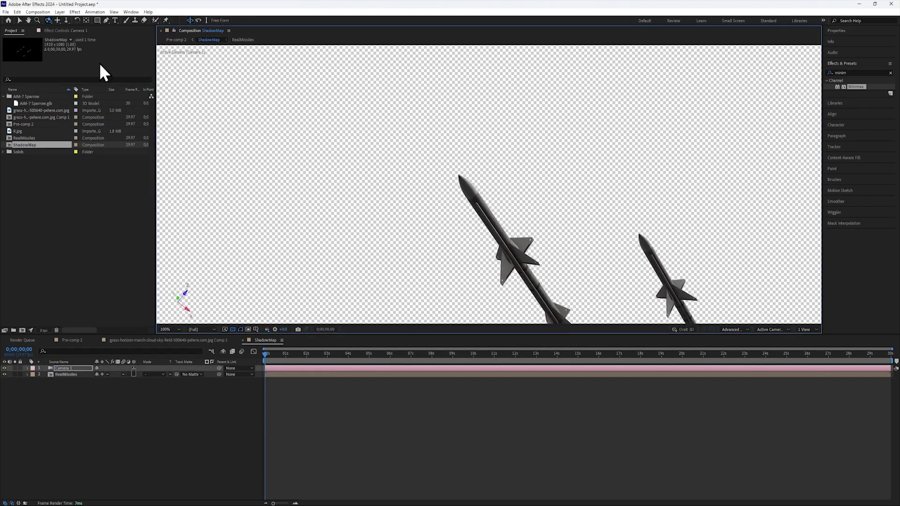
click(67, 21)
drag(486, 91, 498, 154)
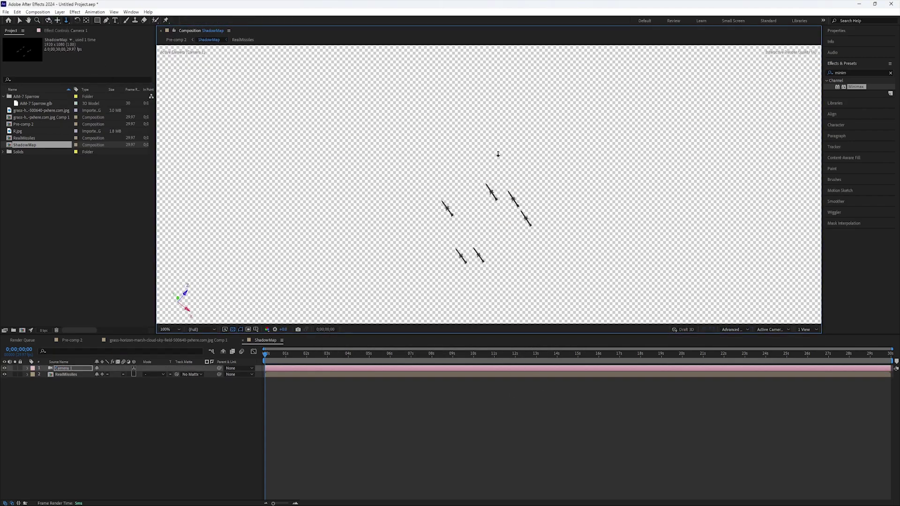
Step: Set the ShadowMap camera's zoom to 19674 pixels and pan the camera so all six missiles fit in the frame
click(27, 369)
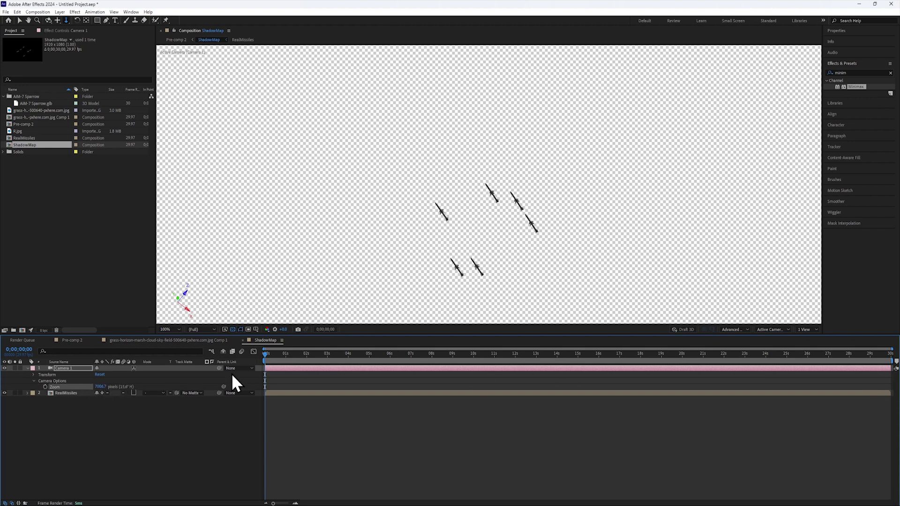
drag(231, 373, 759, 412)
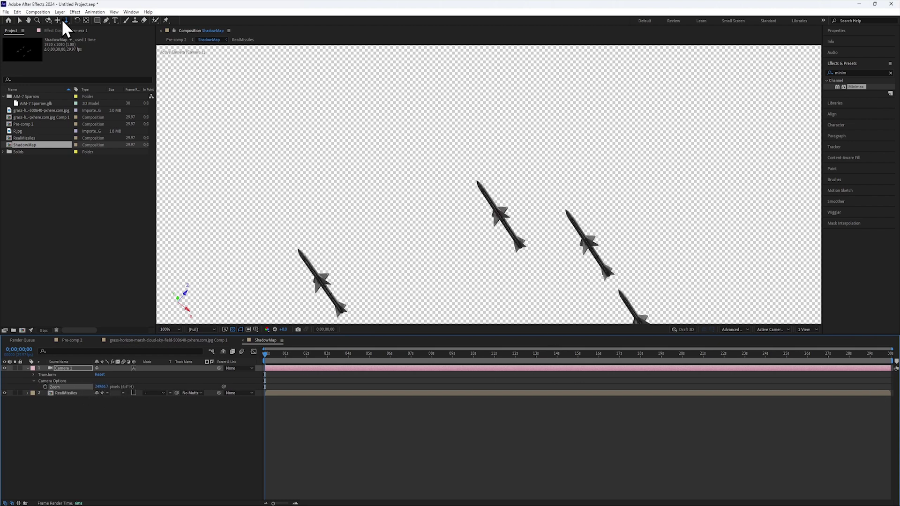
click(57, 20)
drag(422, 281, 438, 159)
scroll(440, 180, down, 1)
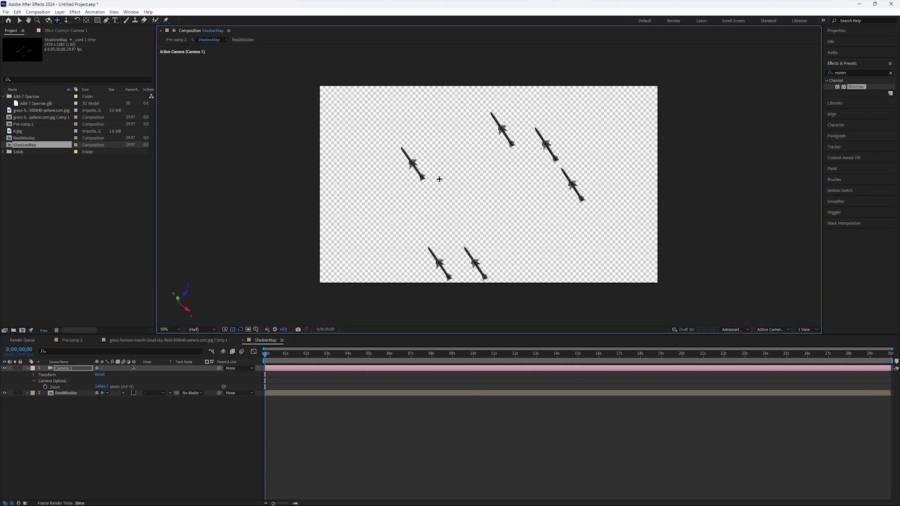
mouse_move(439, 192)
mouse_down()
mouse_move(442, 177)
mouse_move(441, 184)
mouse_up()
drag(107, 385, 47, 386)
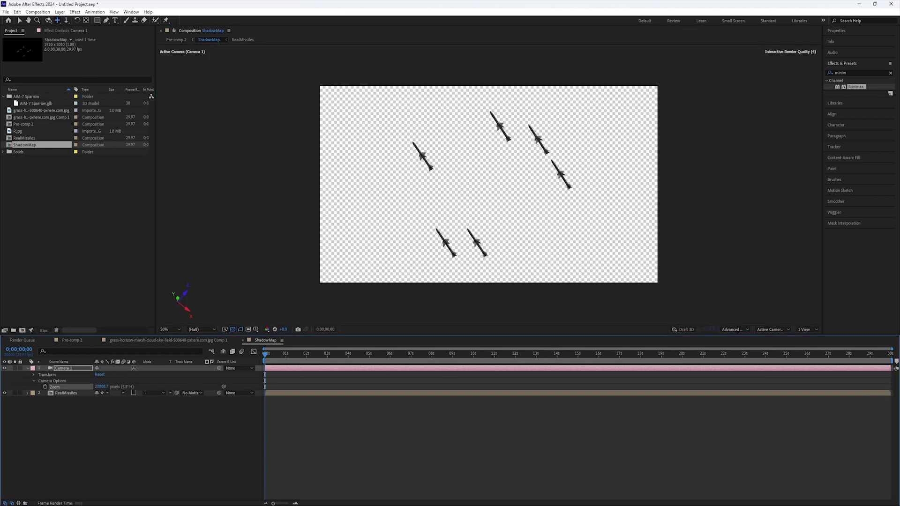
drag(105, 387, 103, 387)
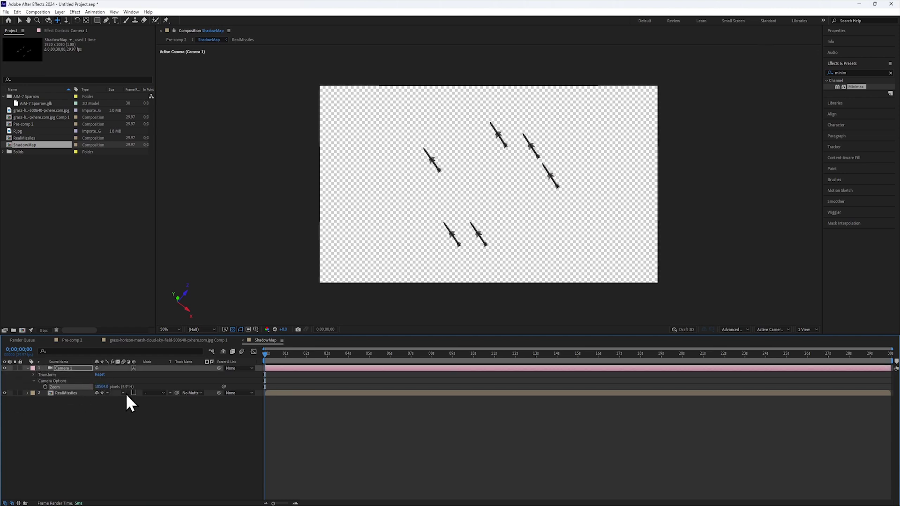
key(v)
key(period)
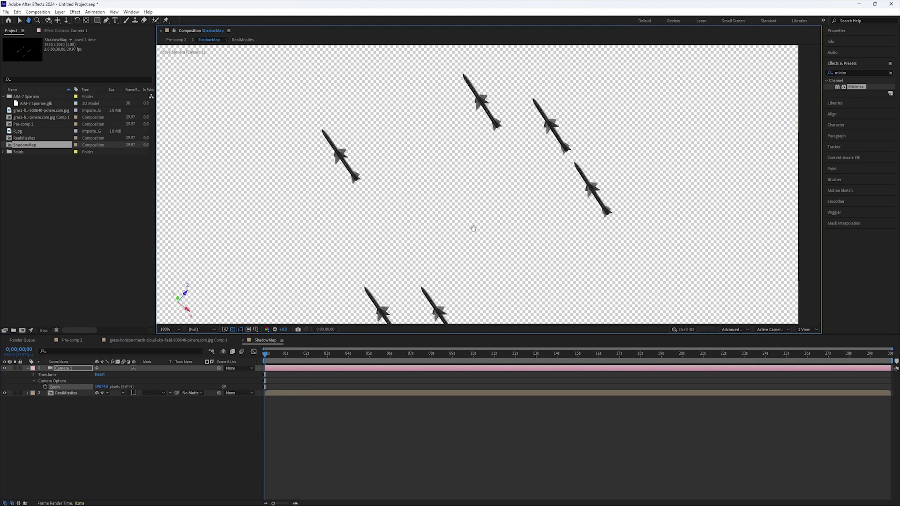
Step: Return to Pre-comp 2 and make the ShadowMap layer a 3D layer lying flat on the field
click(179, 41)
click(4, 430)
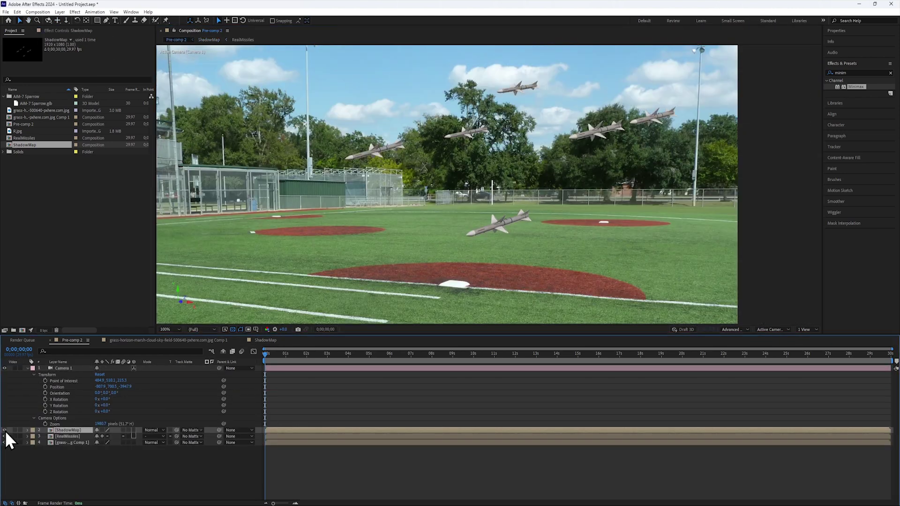
click(134, 430)
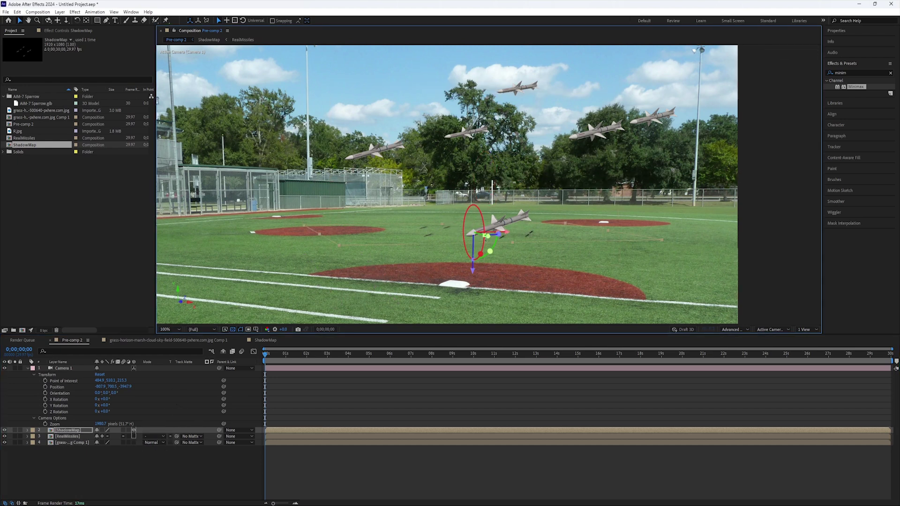
Step: Scale the ShadowMap layer to 236% and shift it so the shadows fall on the grass beneath the missiles
key(s)
scroll(302, 313, up, 1)
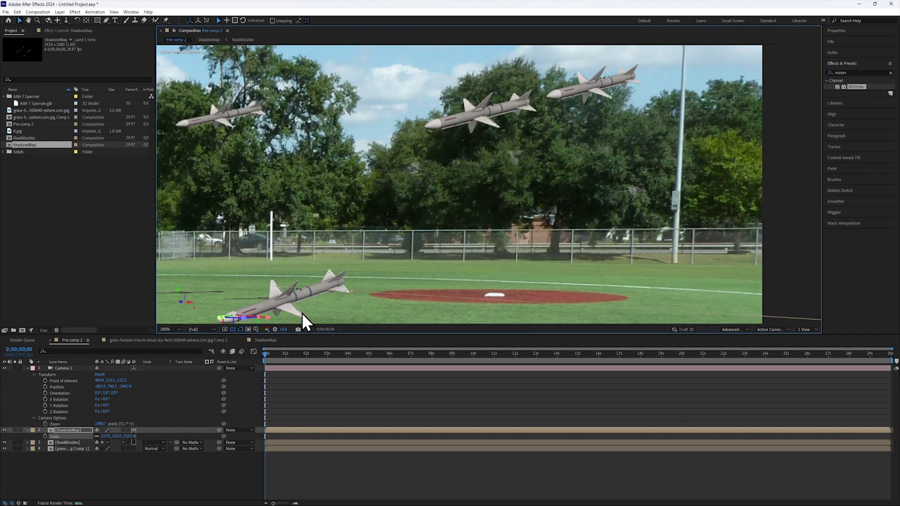
scroll(374, 229, down, 1)
scroll(435, 215, up, 1)
drag(399, 259, 399, 235)
drag(417, 229, 392, 226)
mouse_move(373, 218)
mouse_down()
mouse_move(375, 202)
mouse_move(374, 217)
mouse_up()
drag(131, 437, 112, 437)
Step: Examine up close how the missile shadows line up with the missiles and the grass across the field
scroll(415, 263, up, 1)
drag(400, 231, 551, 156)
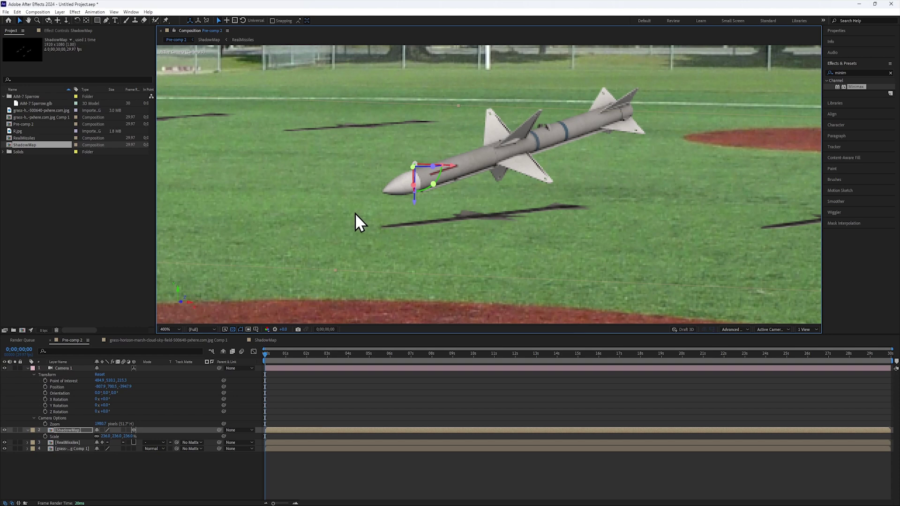
scroll(355, 212, down, 2)
drag(418, 244, 439, 215)
scroll(446, 237, up, 1)
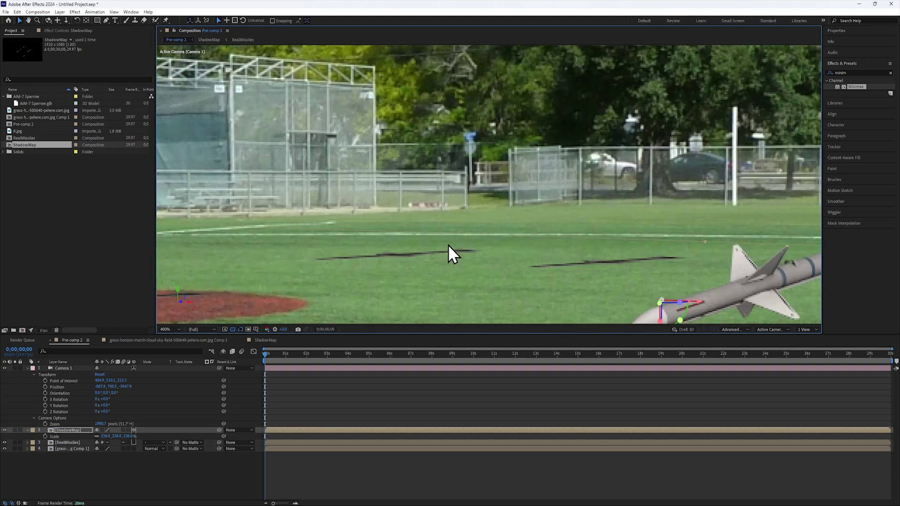
scroll(450, 244, down, 1)
drag(532, 248, 372, 234)
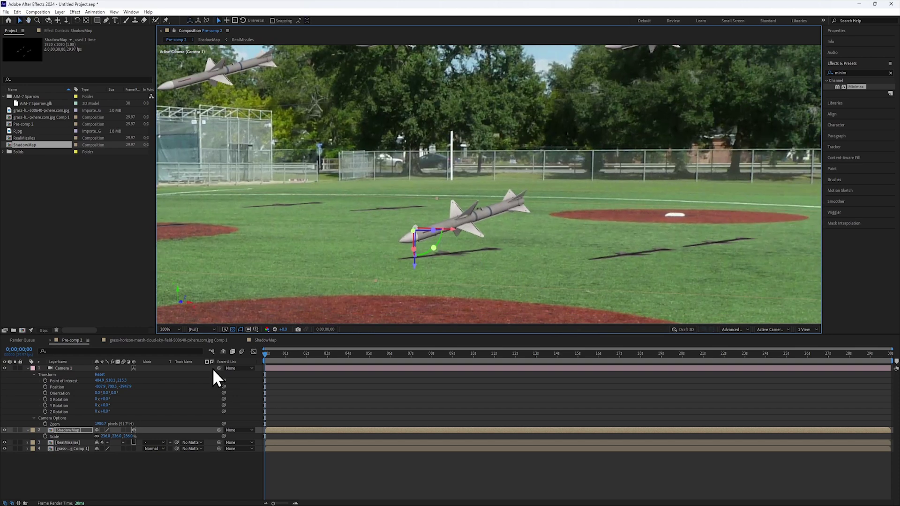
Step: In the ShadowMap composition, duplicate the RealMissles layer and rename the duplicate Depth
double_click(69, 430)
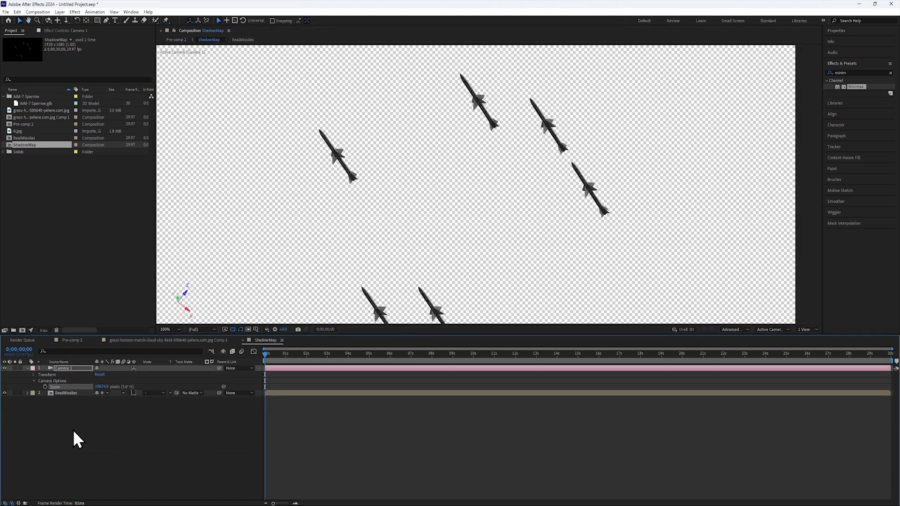
click(67, 395)
key(ctrl+d)
right_click(82, 395)
click(96, 391)
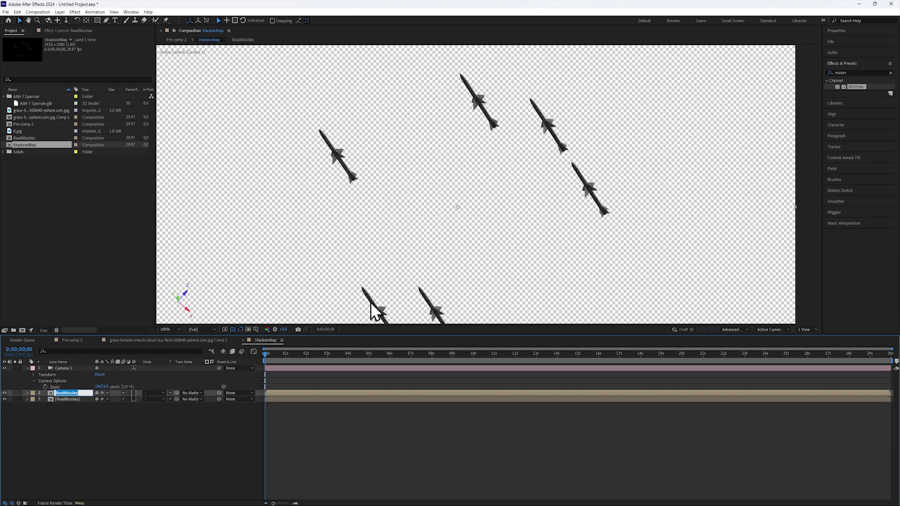
Step: Apply the 3D Channel Extract effect to the Depth layer
click(61, 31)
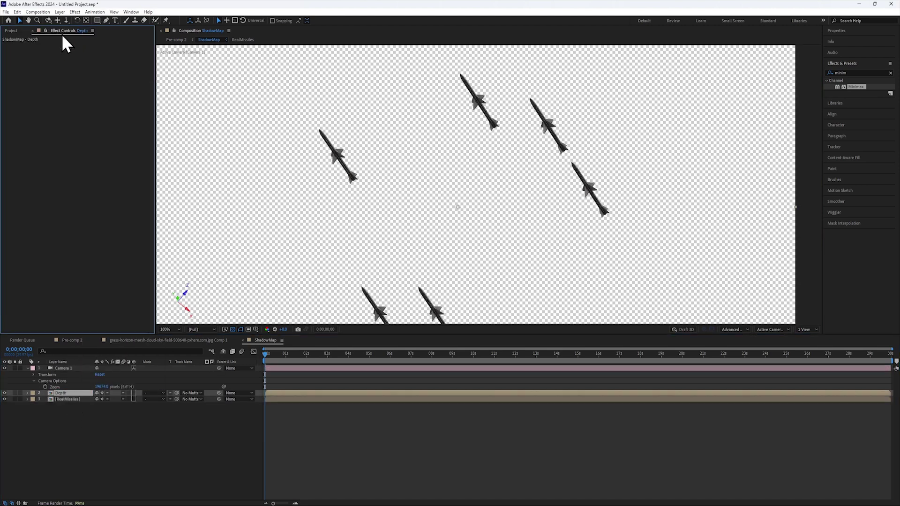
right_click(68, 66)
mouse_move(93, 115)
click(221, 115)
Step: Adjust the Depth layer's black and white points so the missiles grade from near white to dark grey by depth
drag(446, 82, 365, 76)
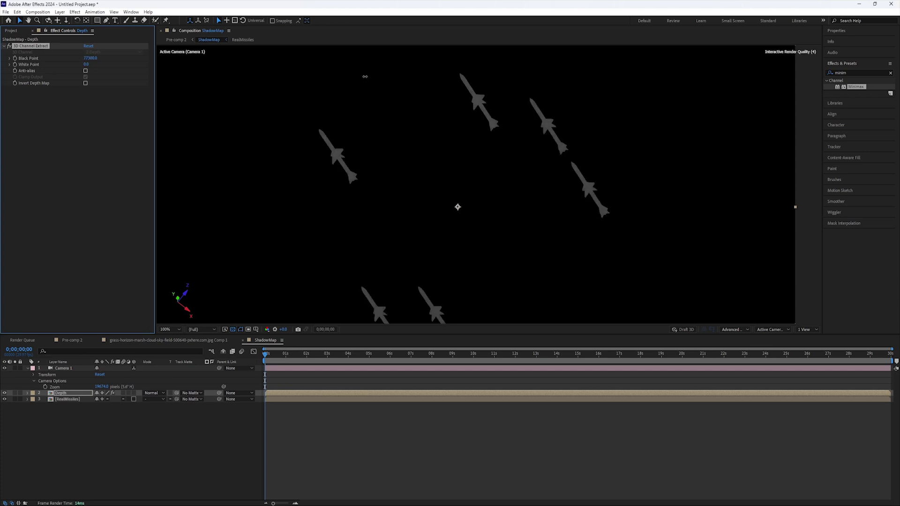
drag(95, 65, 11, 62)
scroll(480, 125, up, 1)
drag(480, 125, 452, 200)
mouse_move(90, 64)
mouse_down()
mouse_move(394, 97)
mouse_move(41, 62)
mouse_move(86, 63)
mouse_up()
scroll(535, 162, down, 1)
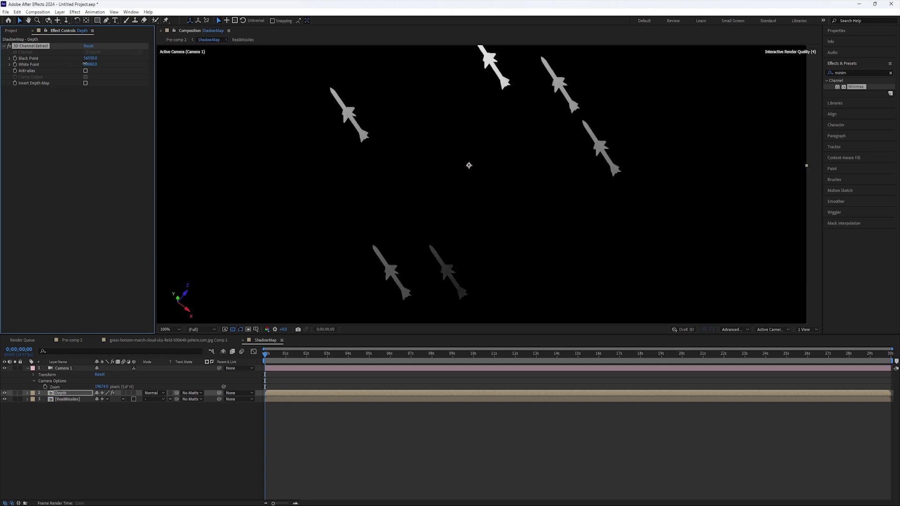
scroll(481, 210, down, 1)
scroll(482, 210, up, 1)
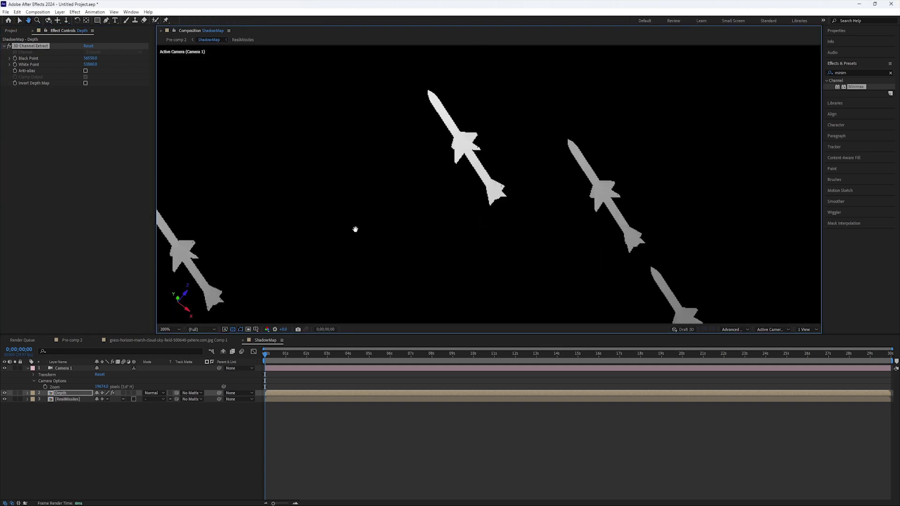
Step: Hide the Depth layer and apply the Compound Blur effect to the RealMissles layer
click(4, 393)
click(67, 399)
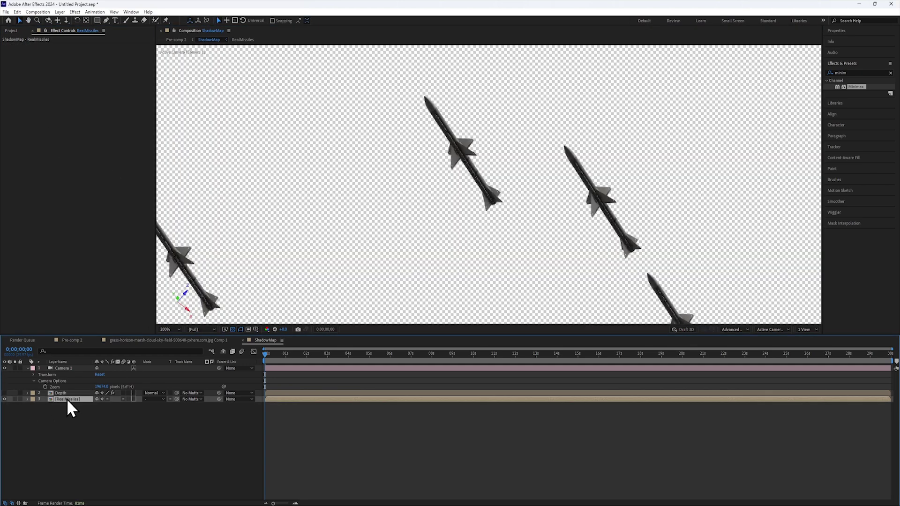
right_click(54, 122)
mouse_move(94, 181)
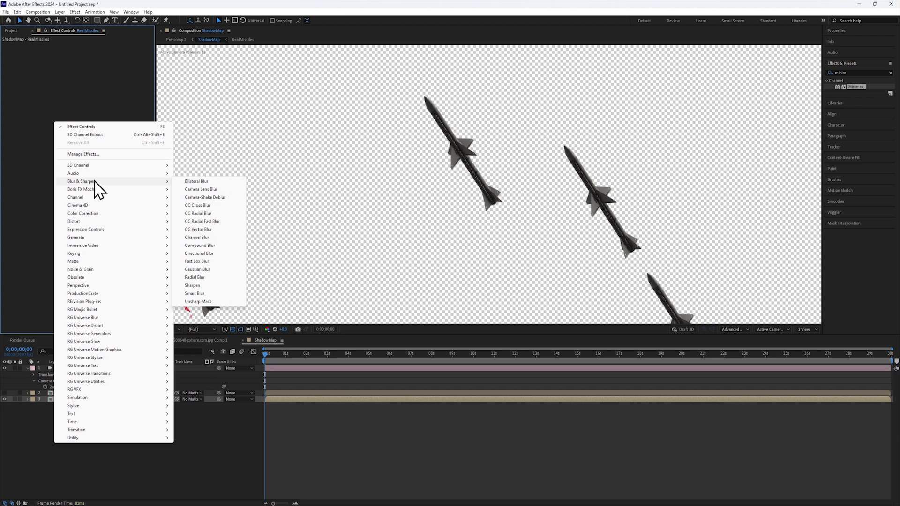
click(204, 246)
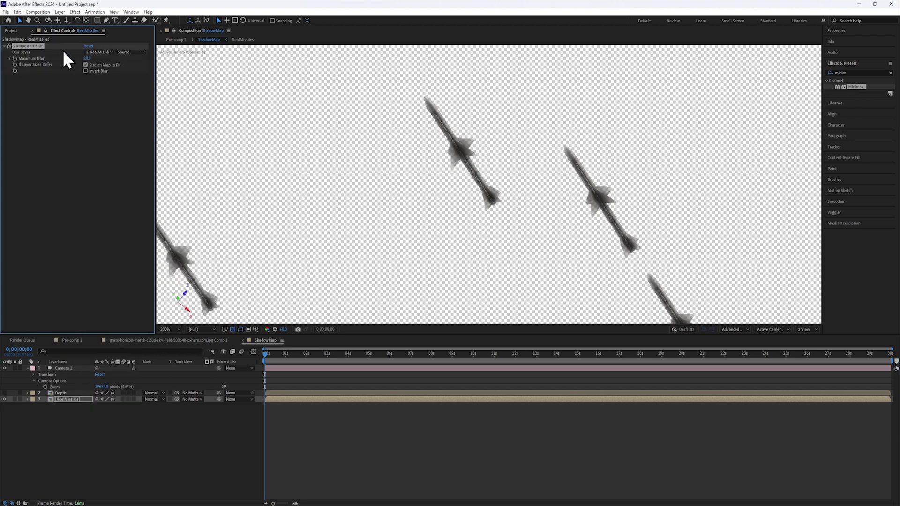
Step: Set the Compound Blur's blur layer to Depth using its Effects & Masks, and invert the blur
click(99, 52)
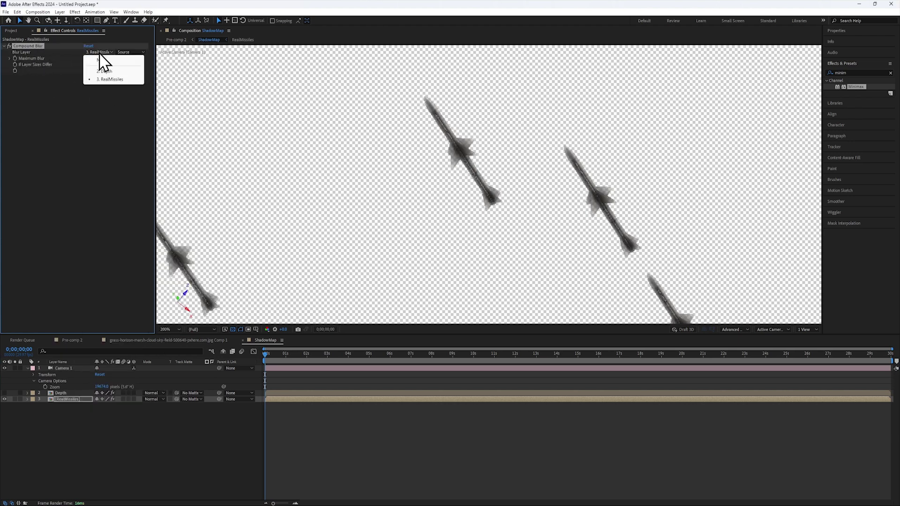
click(130, 52)
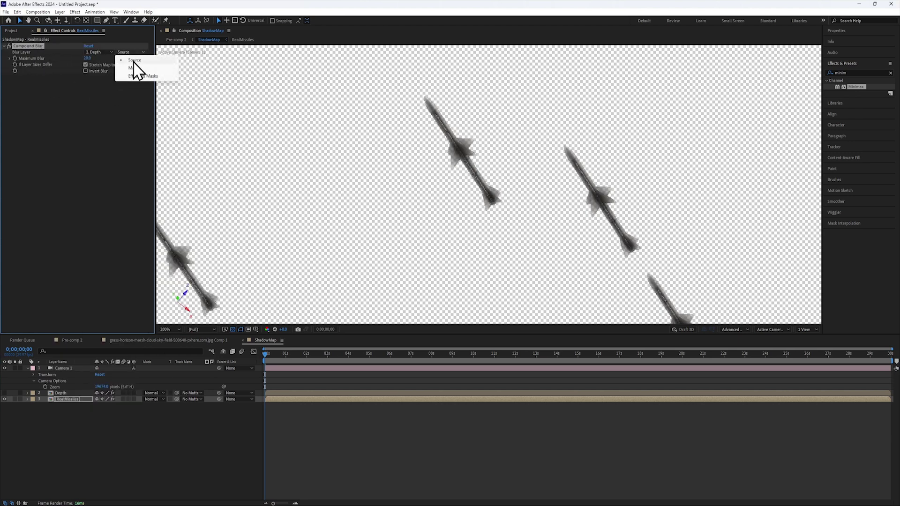
click(139, 79)
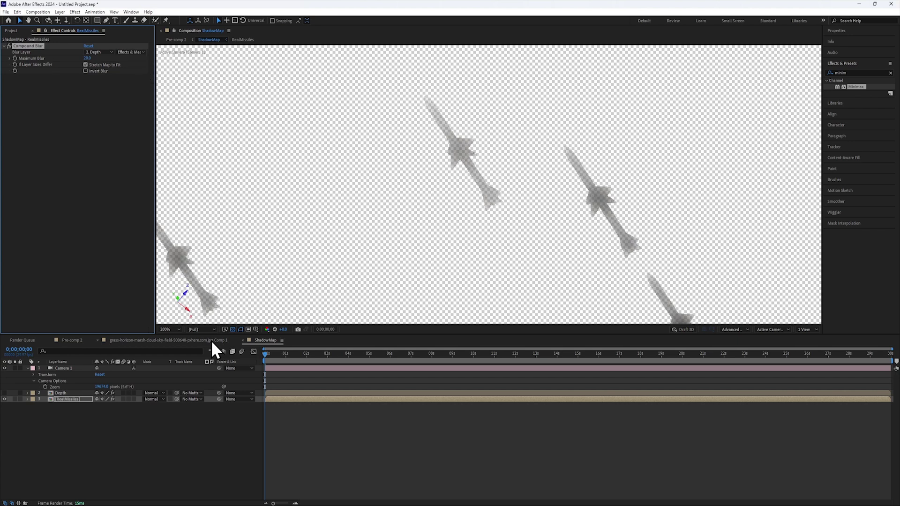
scroll(348, 275, down, 1)
drag(349, 276, 375, 101)
scroll(435, 229, up, 1)
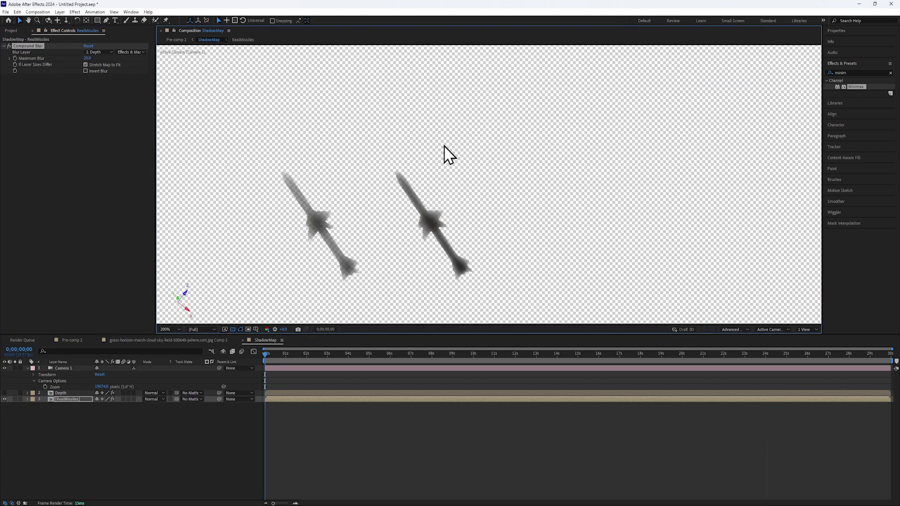
drag(444, 145, 436, 105)
click(86, 71)
scroll(499, 167, up, 2)
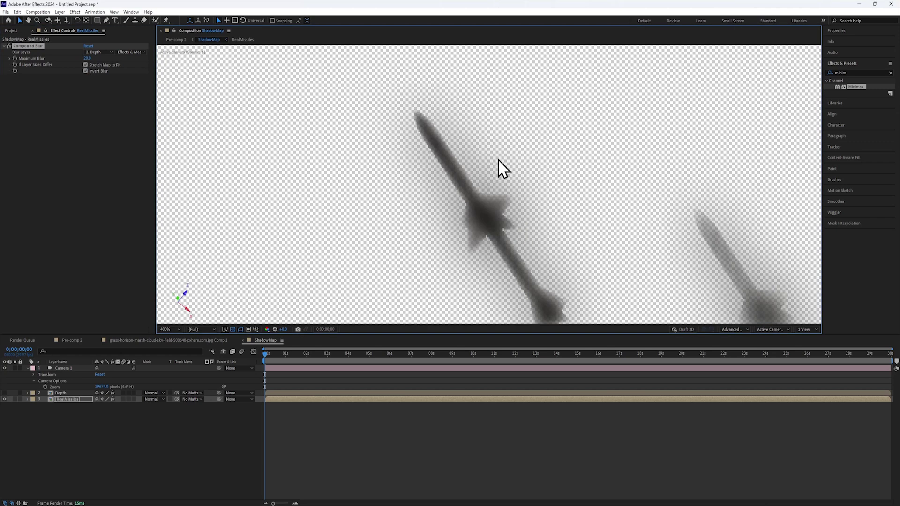
Step: Show the Depth layer, apply Minimax with a Maximum radius that spreads the depth shapes well past the missile outlines, and hide the layer again
click(5, 393)
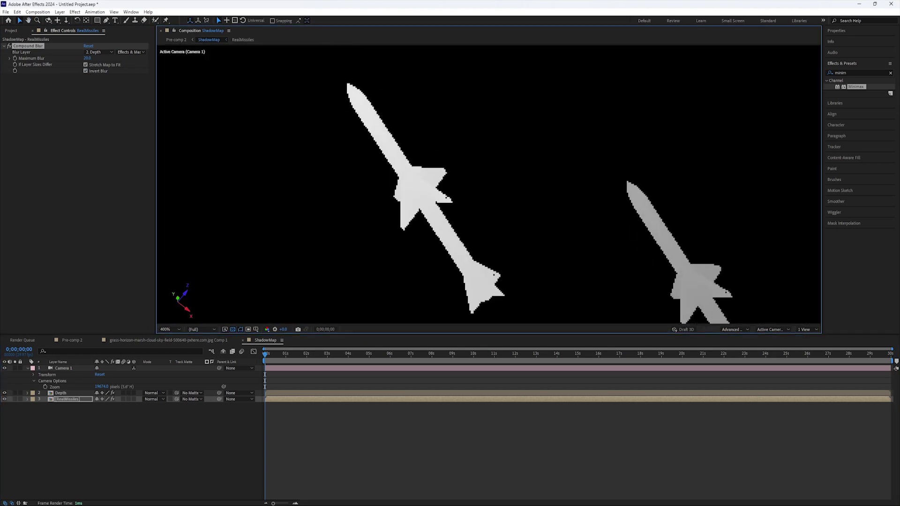
click(66, 393)
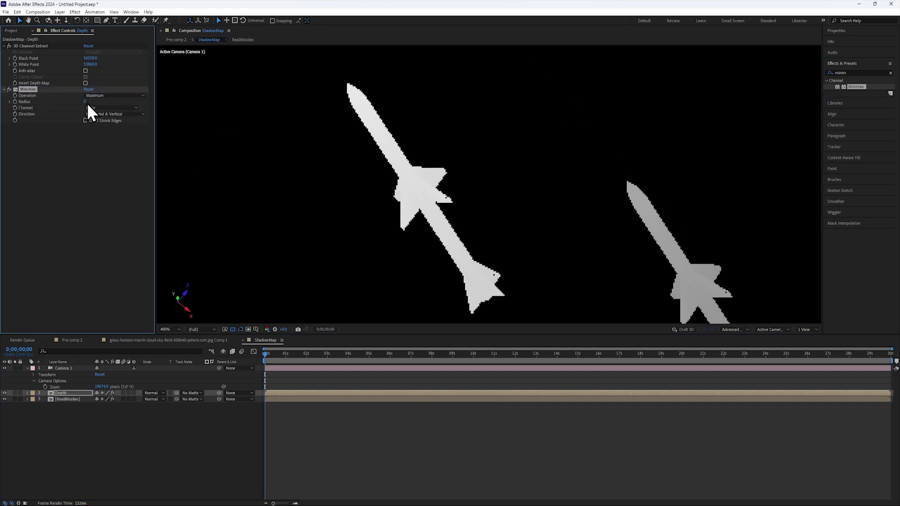
drag(85, 101, 88, 101)
scroll(454, 169, down, 4)
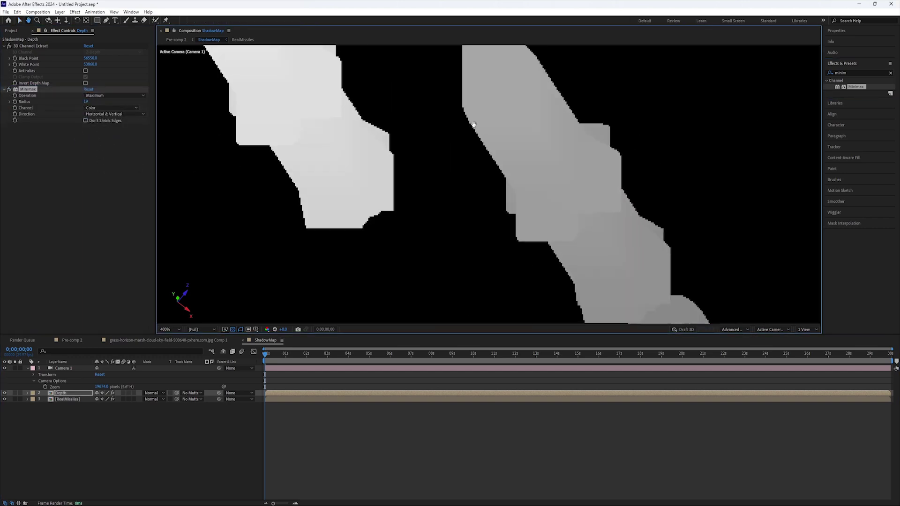
scroll(523, 248, up, 1)
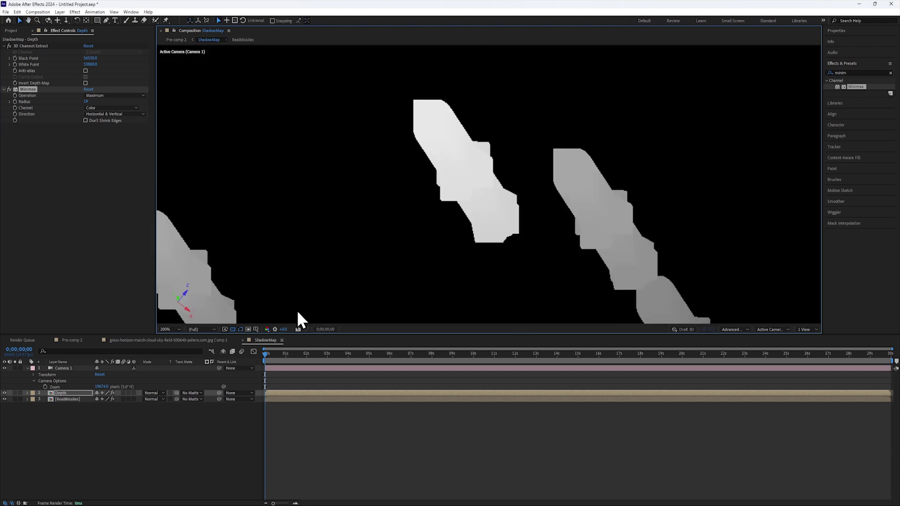
click(5, 394)
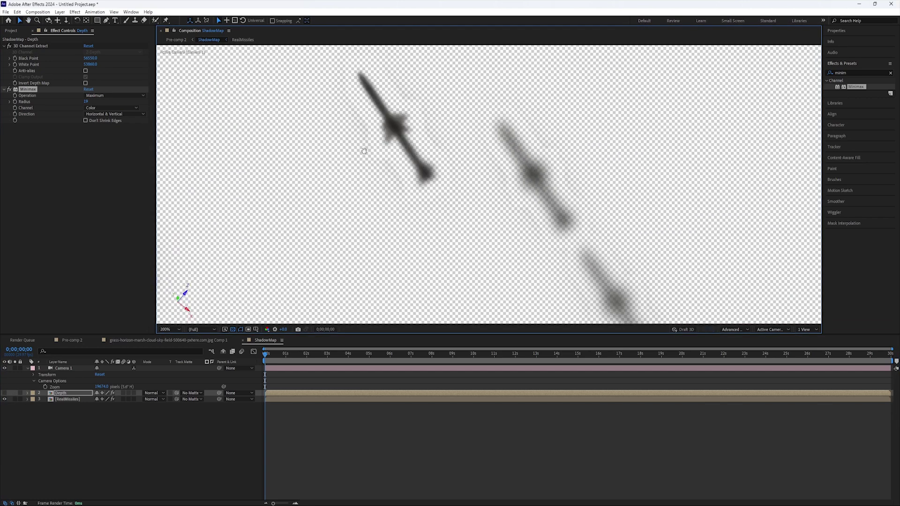
Step: Examine how the depth-based blur differs between the missiles across the shadow map
drag(364, 151, 462, 267)
scroll(461, 267, up, 1)
drag(468, 231, 475, 167)
scroll(459, 177, down, 2)
drag(422, 282, 434, 188)
scroll(391, 174, up, 1)
key(comma)
Step: Apply a Tint effect to the RealMissles layer and map white to black
right_click(65, 181)
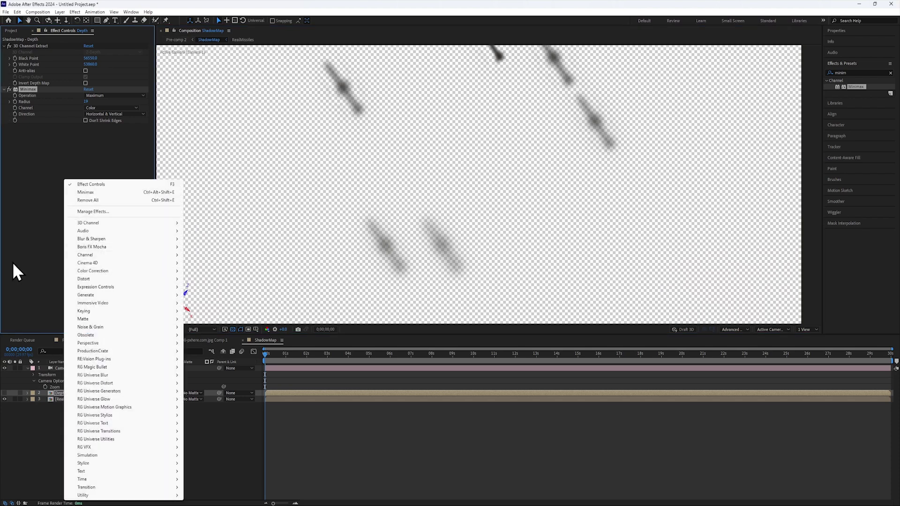
click(14, 263)
click(68, 400)
right_click(65, 128)
mouse_move(111, 220)
click(203, 495)
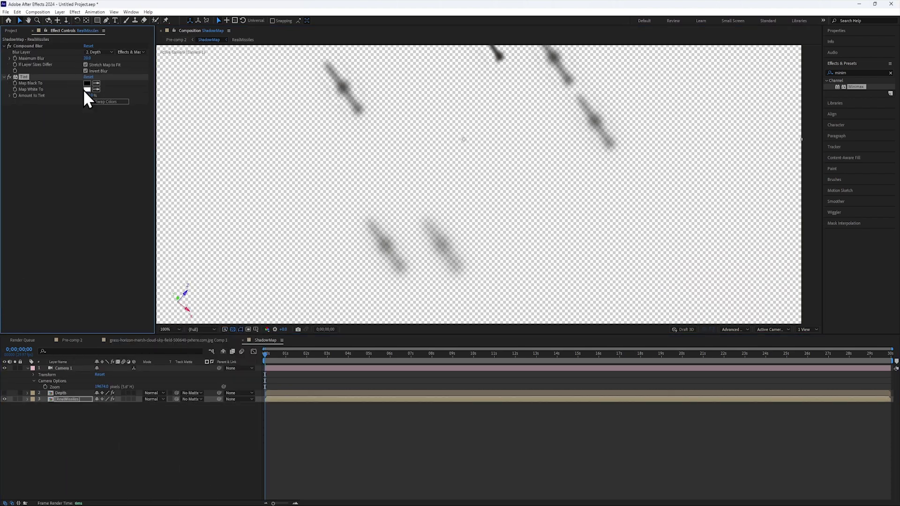
click(87, 89)
click(520, 212)
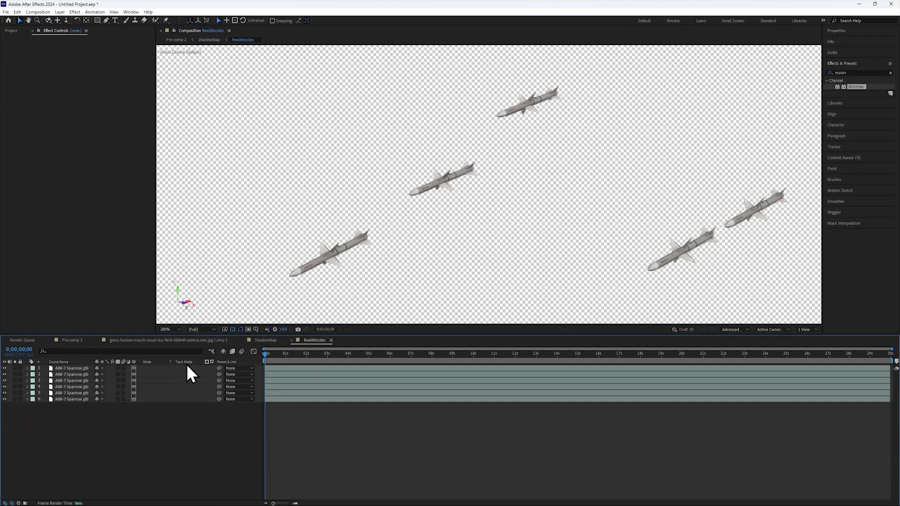
Step: In the RealMissles composition, move the foreground missile sideways and compare it with its shadow in Pre-comp 2
scroll(500, 134, up, 2)
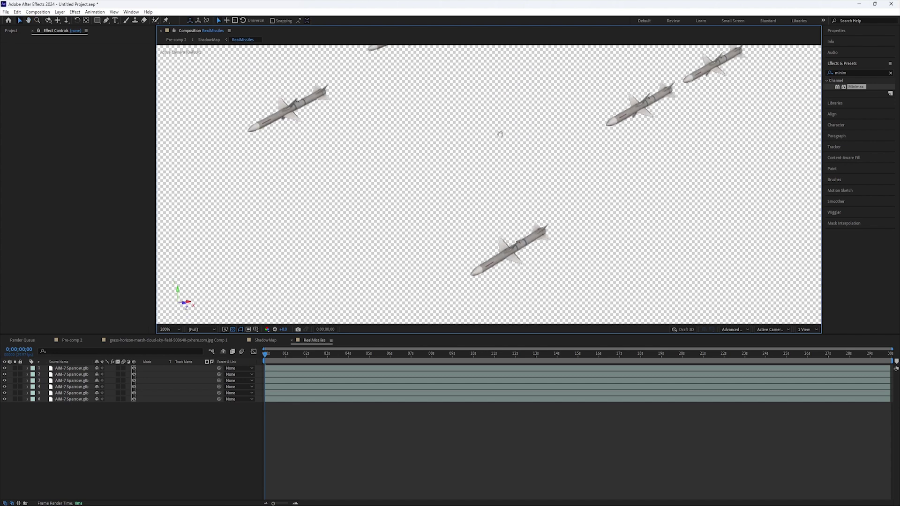
drag(500, 134, 482, 102)
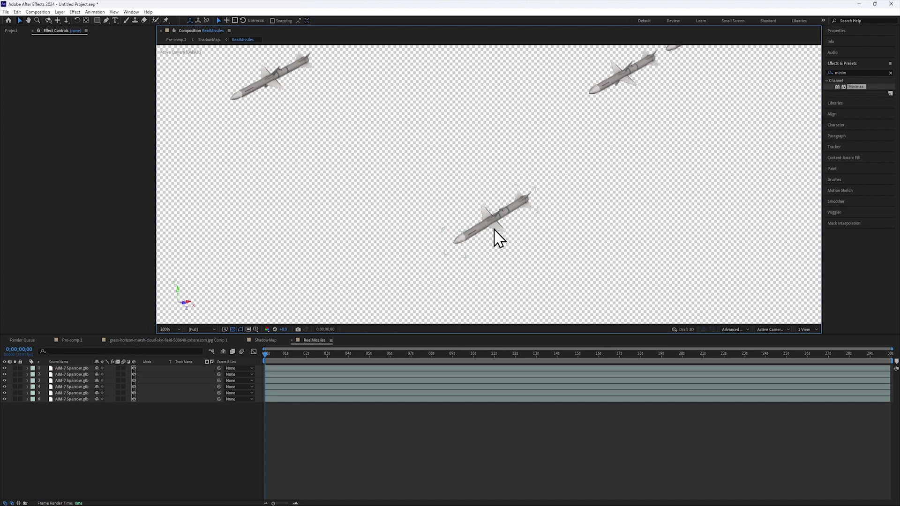
click(165, 40)
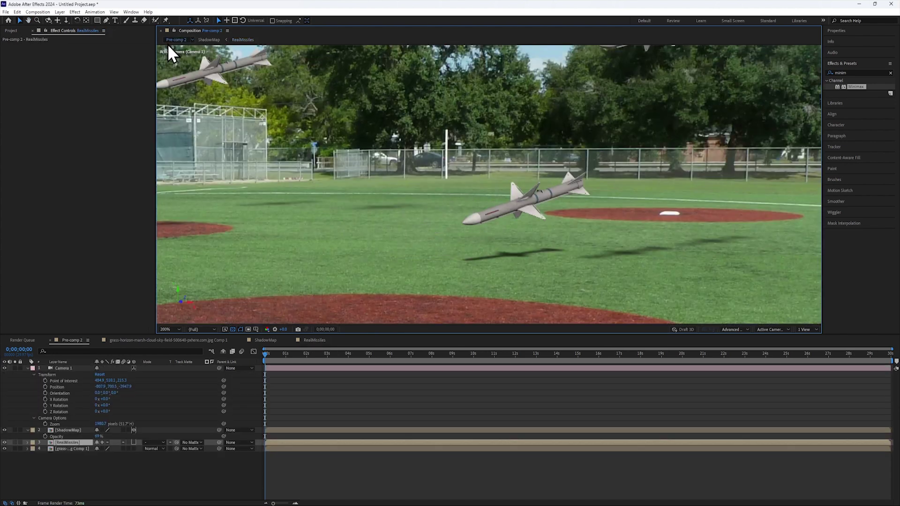
click(242, 40)
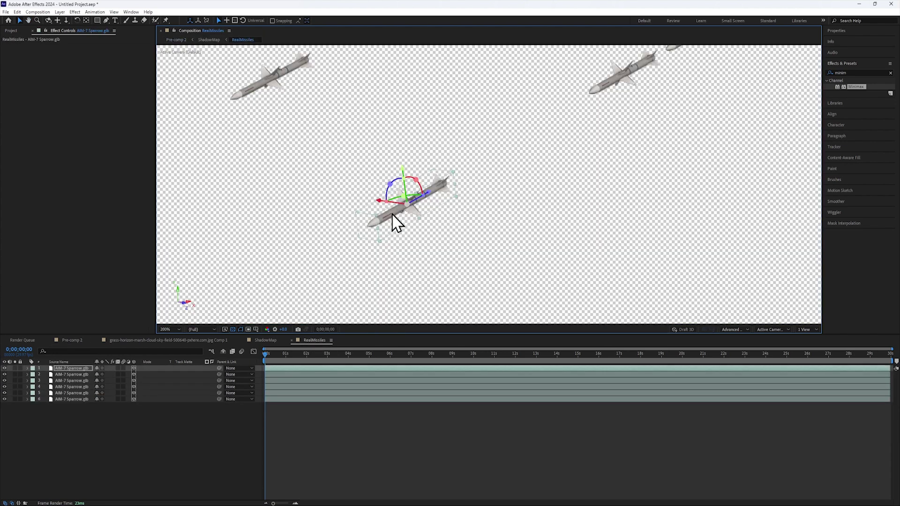
click(176, 39)
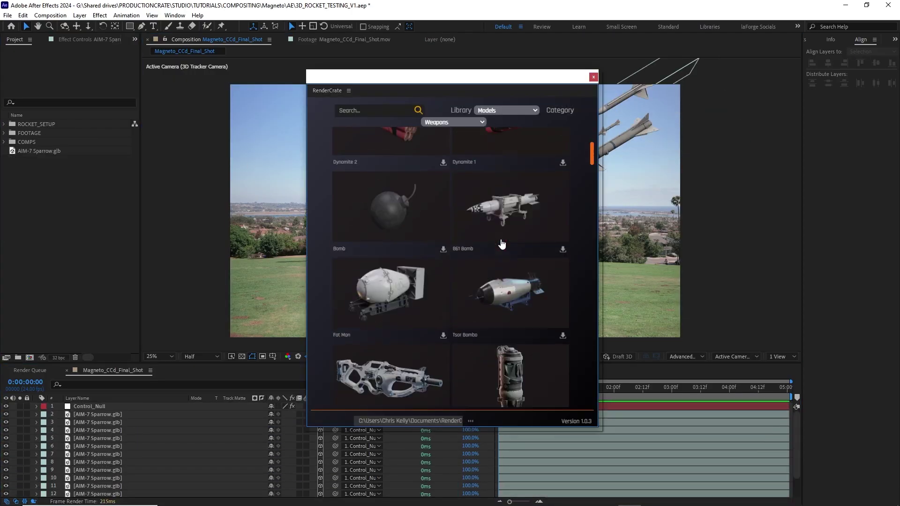
Step: Browse the Weapons category of the RenderCrate model library in the Magneto_CCd_Final_Shot project
scroll(524, 224, down, 2)
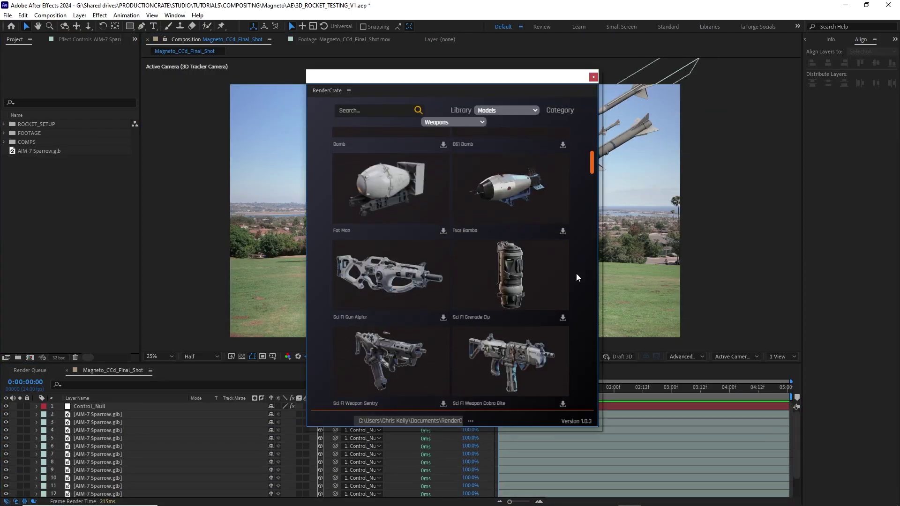
scroll(499, 300, down, 6)
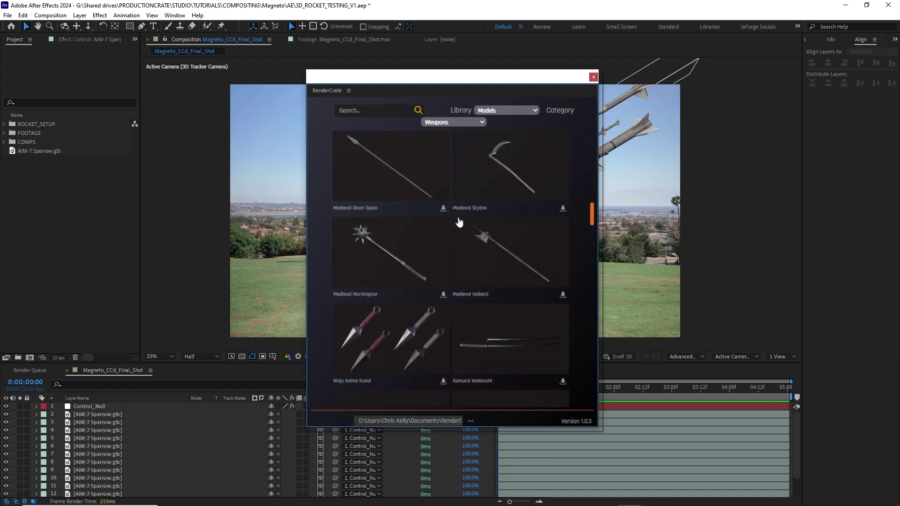